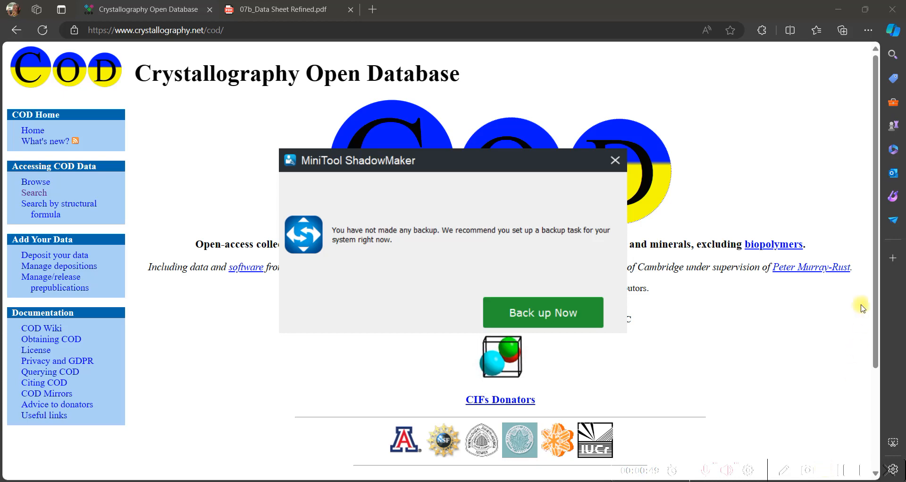
Step: Dismiss the backup reminder and open the Crystallography Open Database search form
click(615, 161)
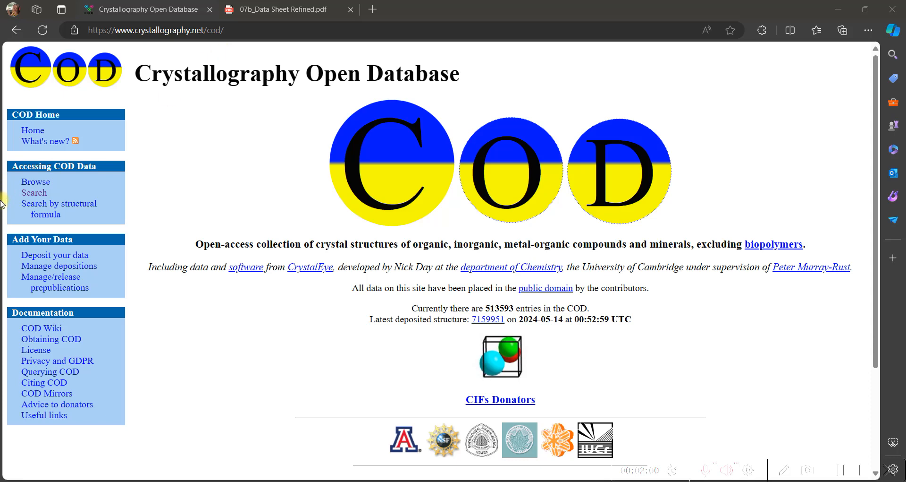
click(40, 196)
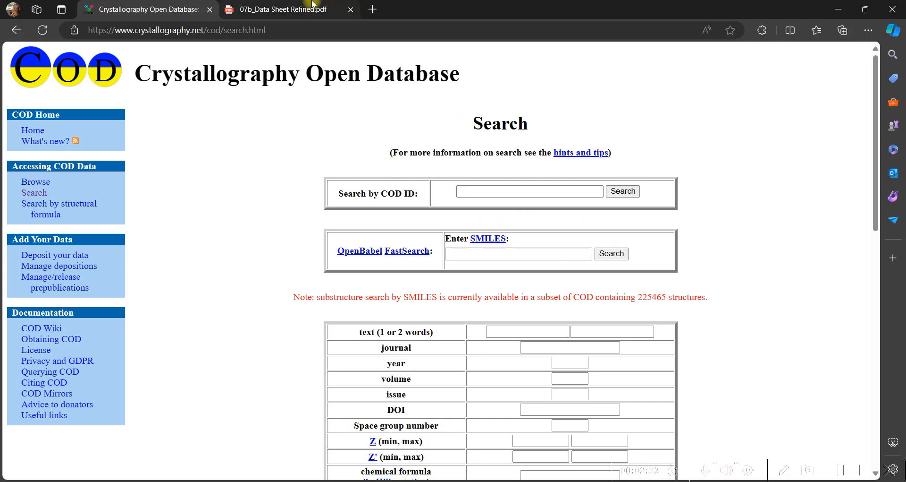
Step: Look up the link to the original COD entry in 07b_Data Sheet Refined.pdf and discard the download it starts
click(282, 9)
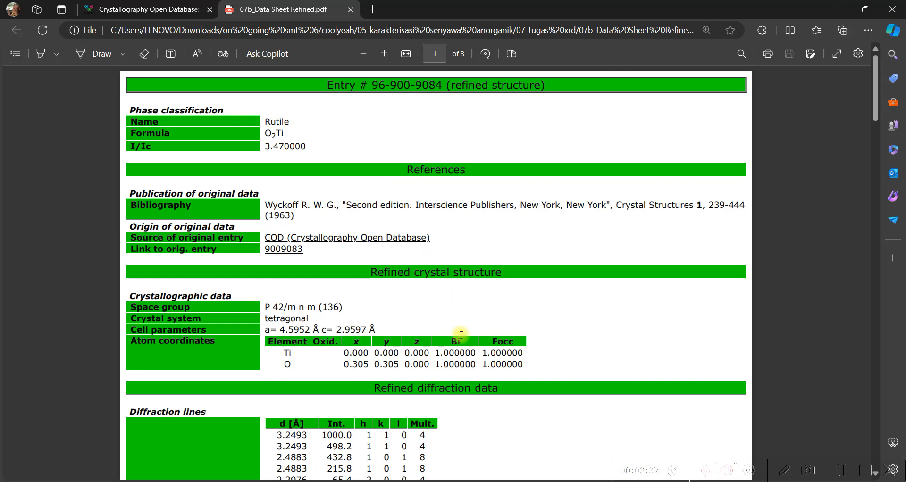
ctrl+scroll(461, 335, up, 2)
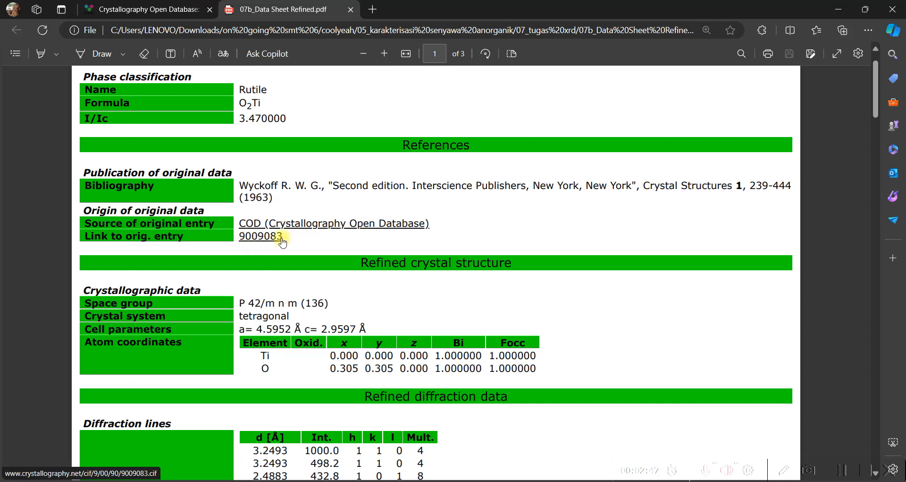
click(264, 236)
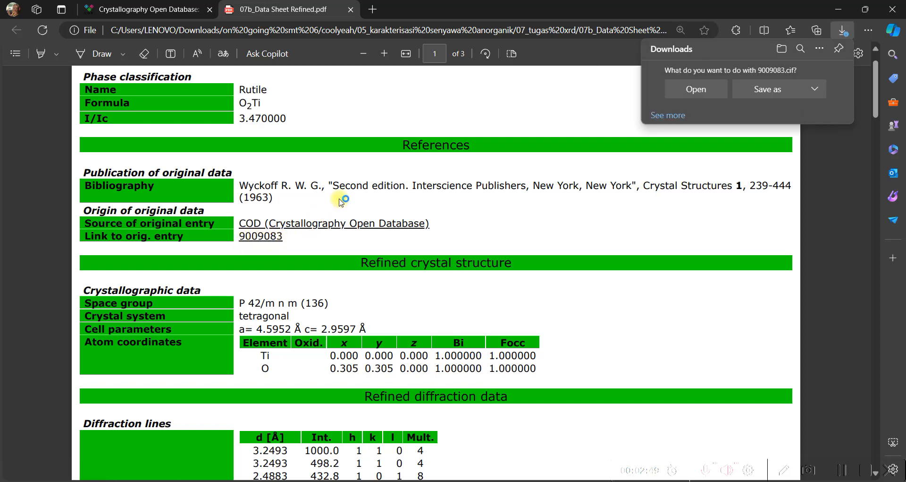
click(839, 71)
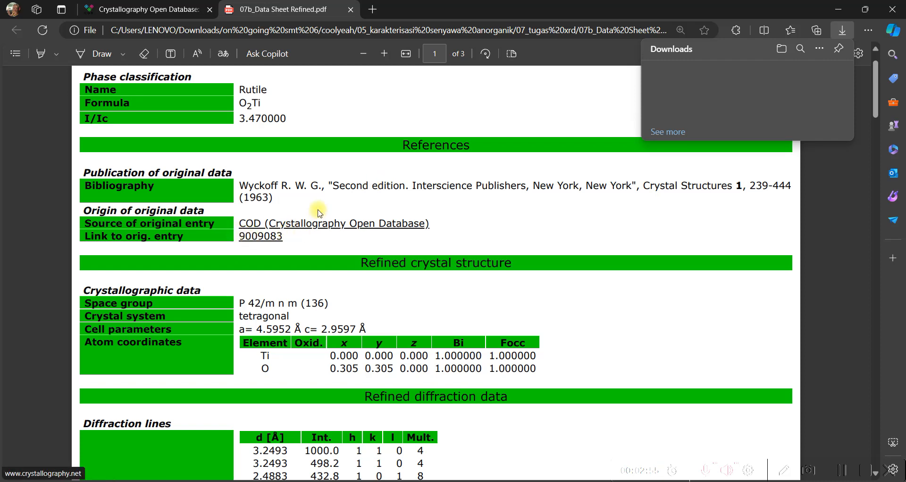
Step: Search the Crystallography Open Database for COD ID 9009083
click(147, 9)
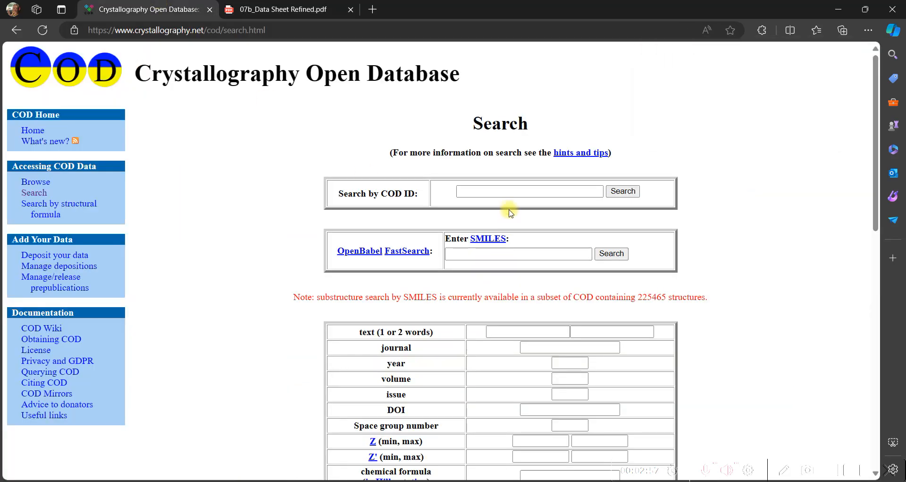
click(505, 189)
text(900)
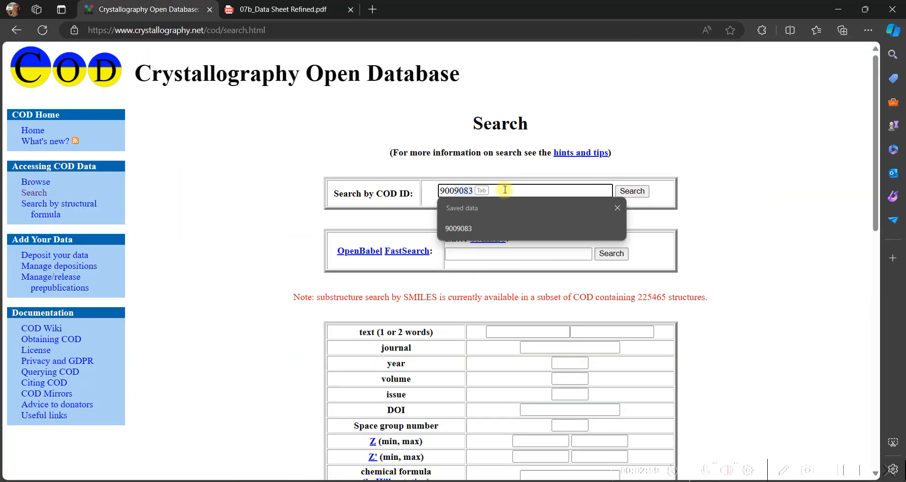
text(9083)
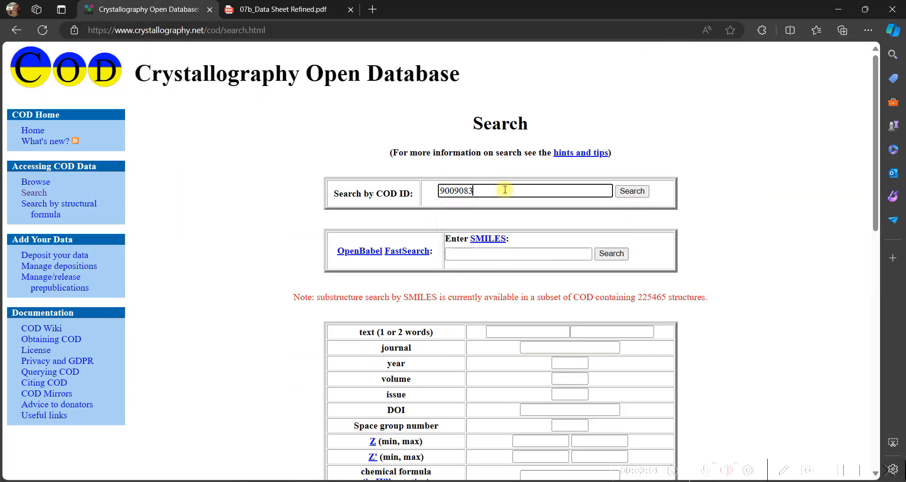
click(632, 192)
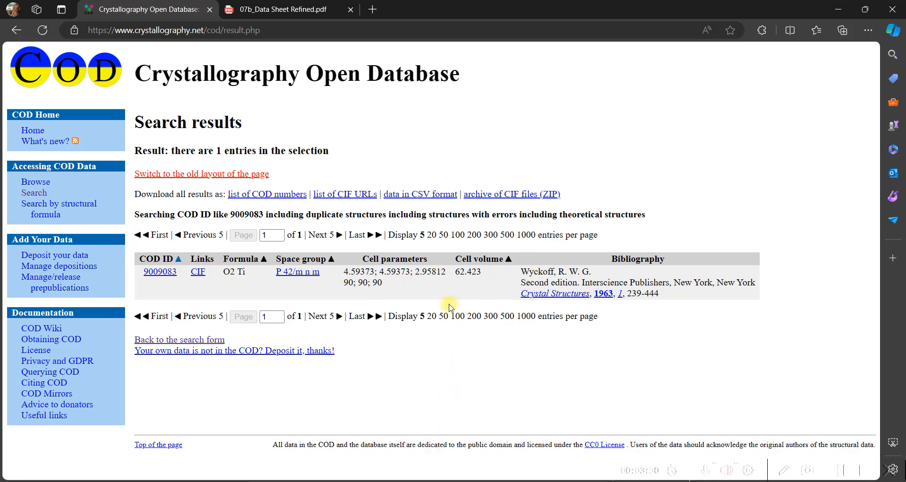
Step: Split 07b_Data Sheet Refined.pdf into its own window and place it side by side with the COD search results
click(283, 5)
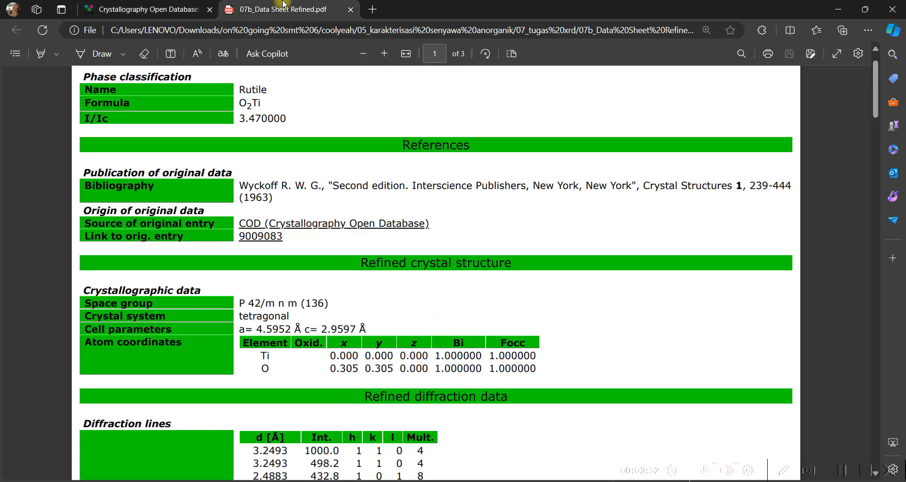
scroll(361, 219, up, 1)
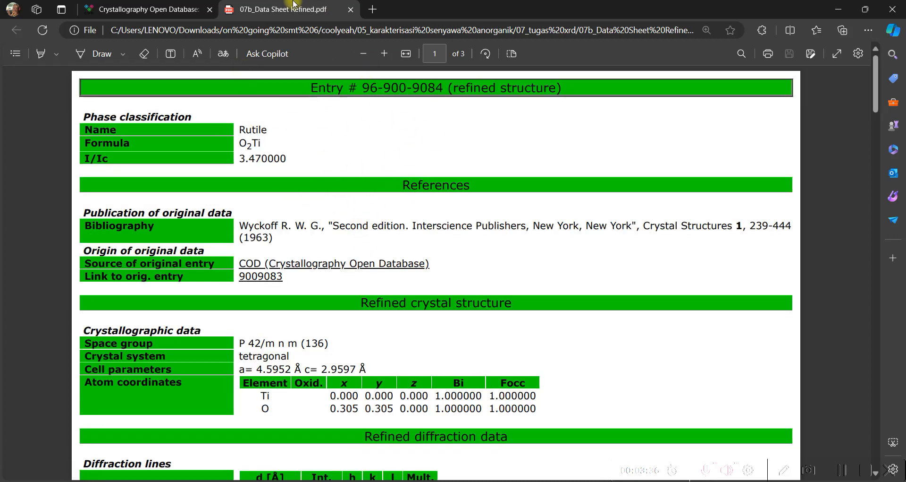
drag(281, 6, 461, 72)
key(super+Right)
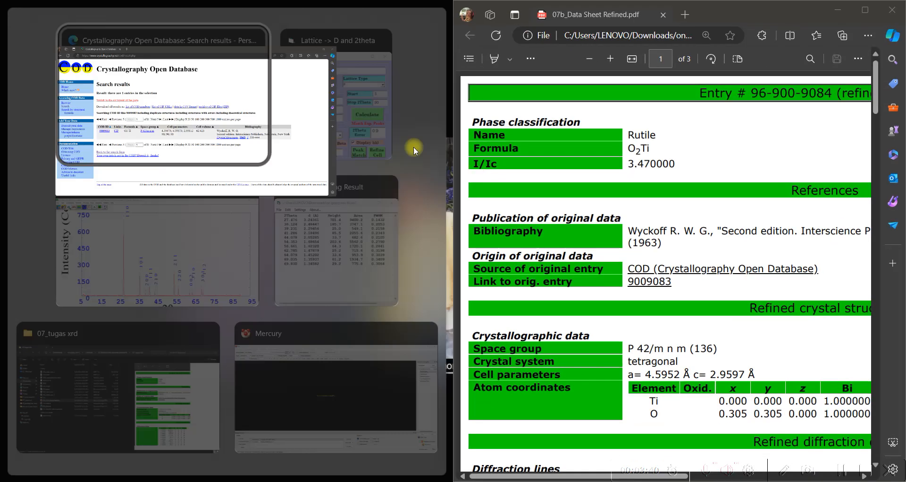
click(211, 96)
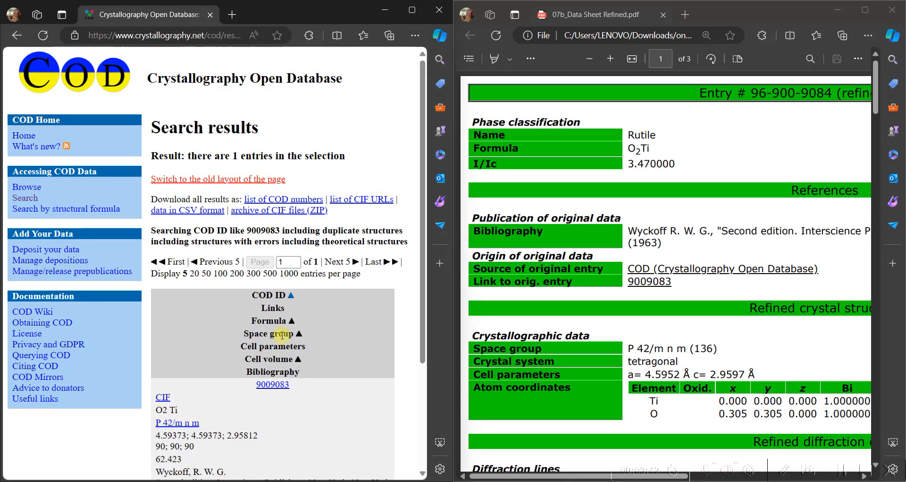
Step: Compare the entry's space group, cell parameters and bibliography with the data sheet, and maximize the COD results window
scroll(267, 331, down, 3)
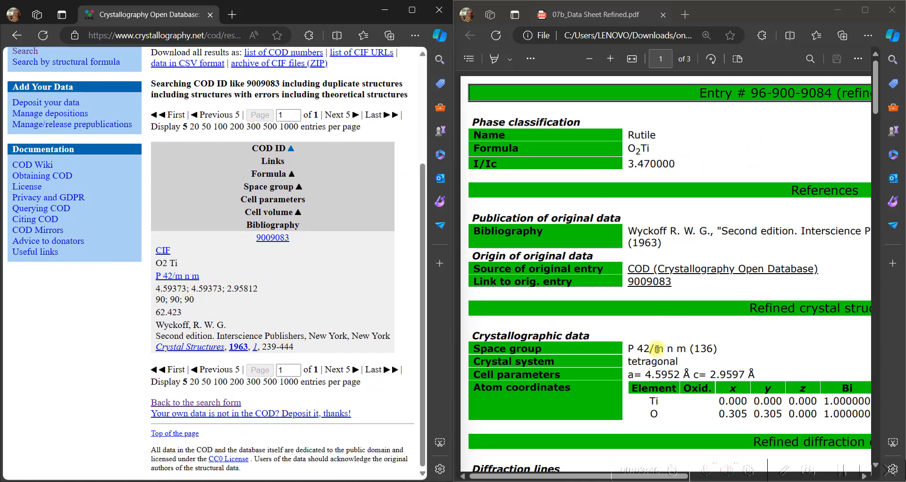
scroll(656, 347, down, 1)
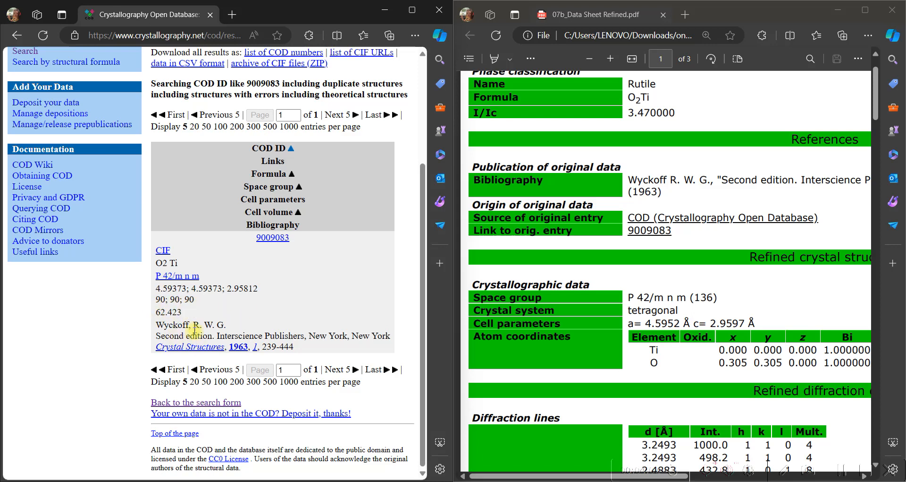
scroll(788, 196, right, 3)
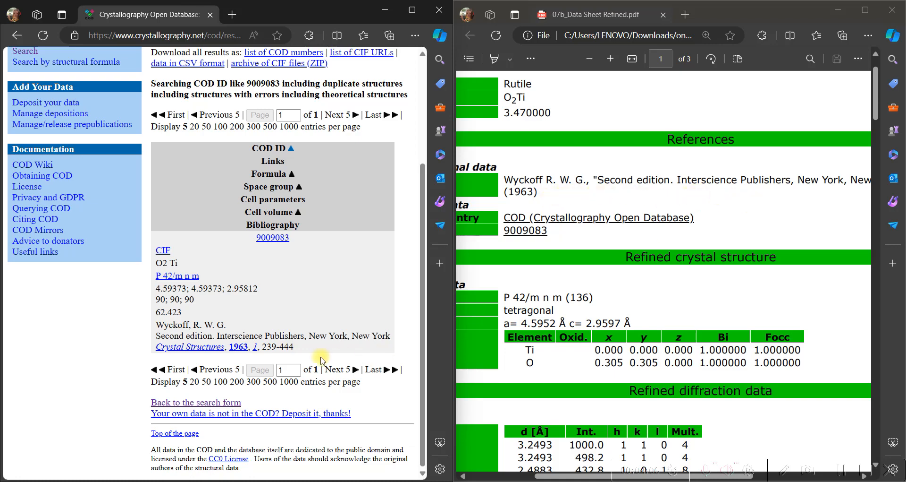
click(413, 9)
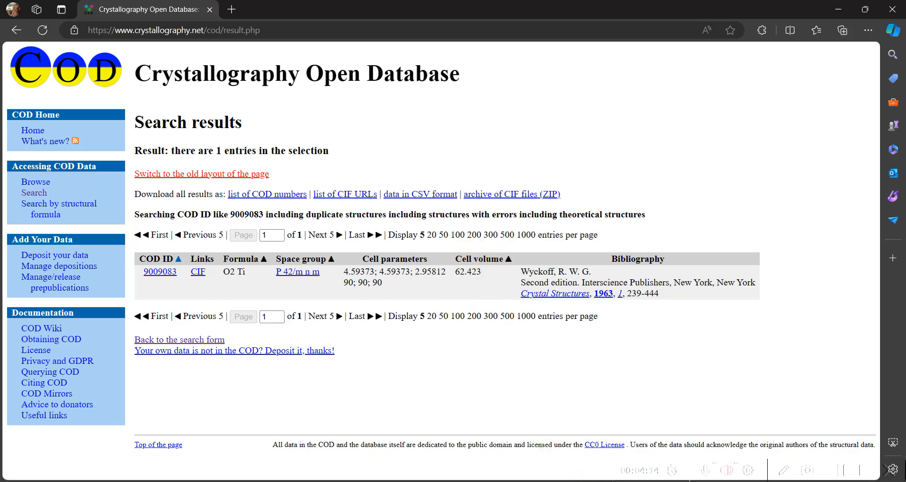
Step: Switch to the TiO2 diffraction pattern with its Lattice -> D and 2theta window and put away the Peak Matching Result
mouse_move(543, 474)
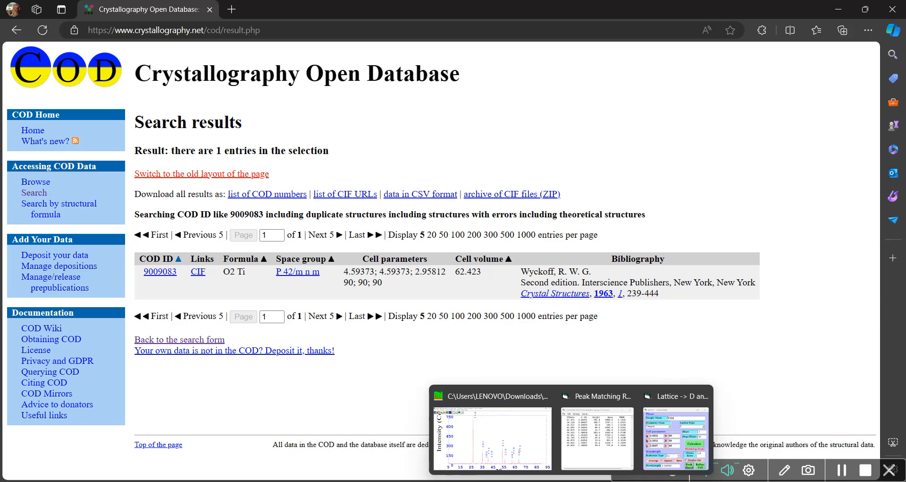
click(690, 419)
mouse_move(543, 475)
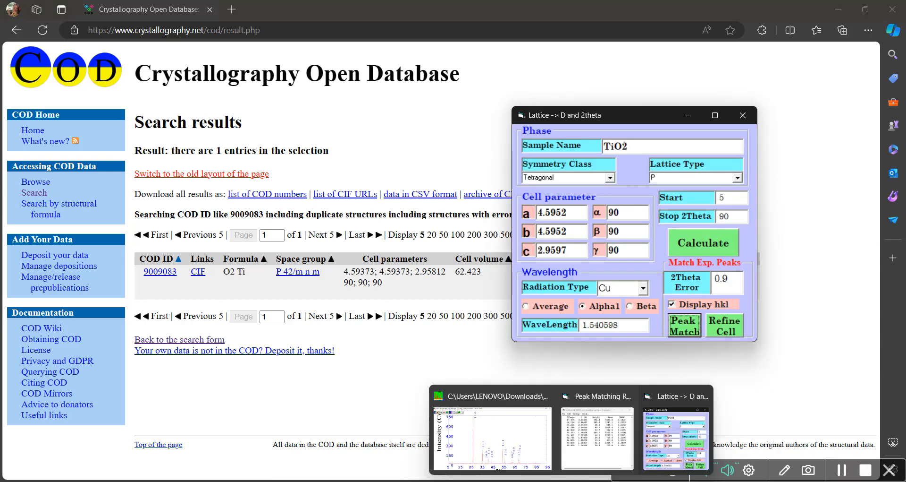
click(526, 439)
click(600, 439)
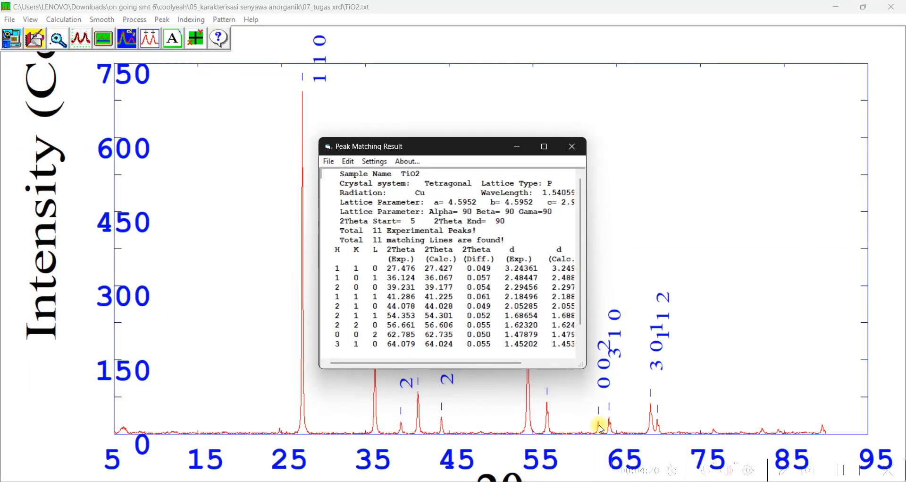
mouse_move(577, 473)
click(651, 433)
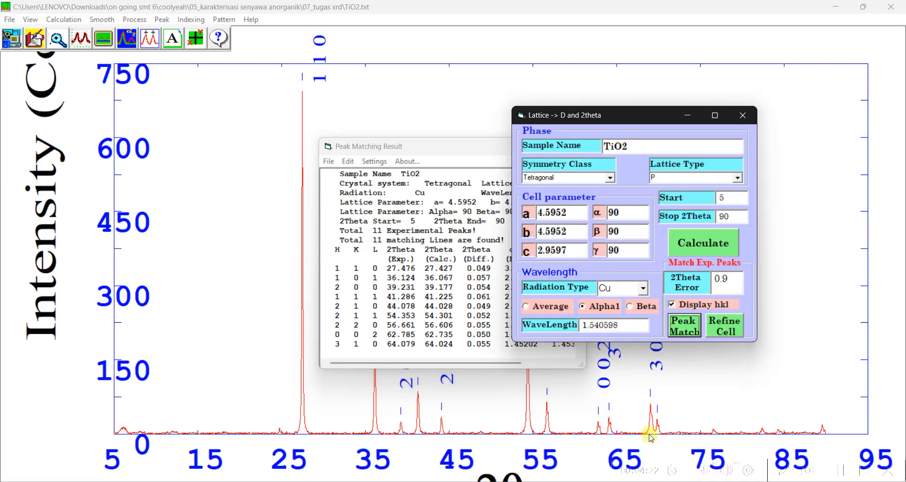
click(500, 159)
click(525, 146)
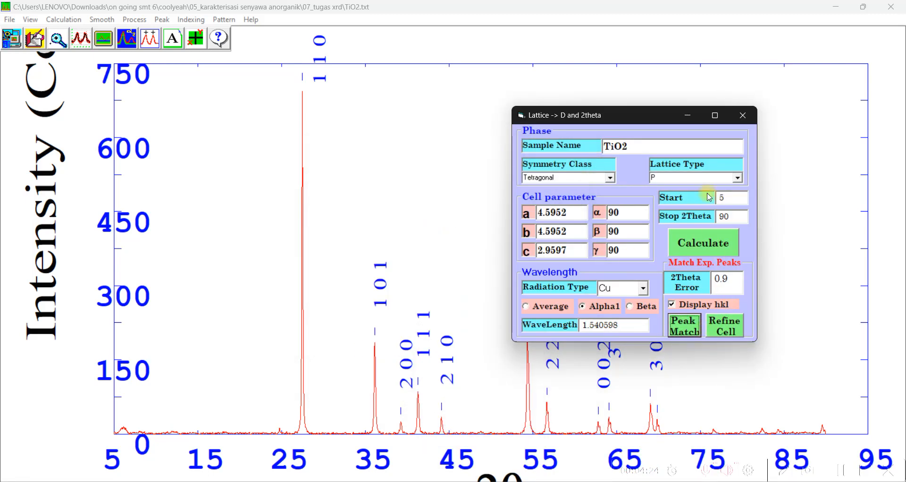
Step: Refine the TiO2 cell and examine the initial values and cell volume in the ERACEL result
click(723, 330)
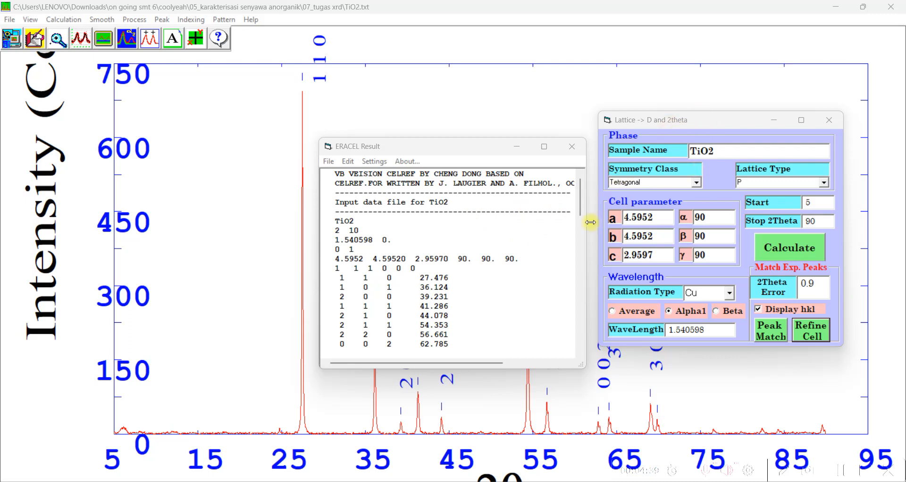
mouse_move(580, 204)
mouse_down()
mouse_move(575, 243)
mouse_move(576, 215)
mouse_up()
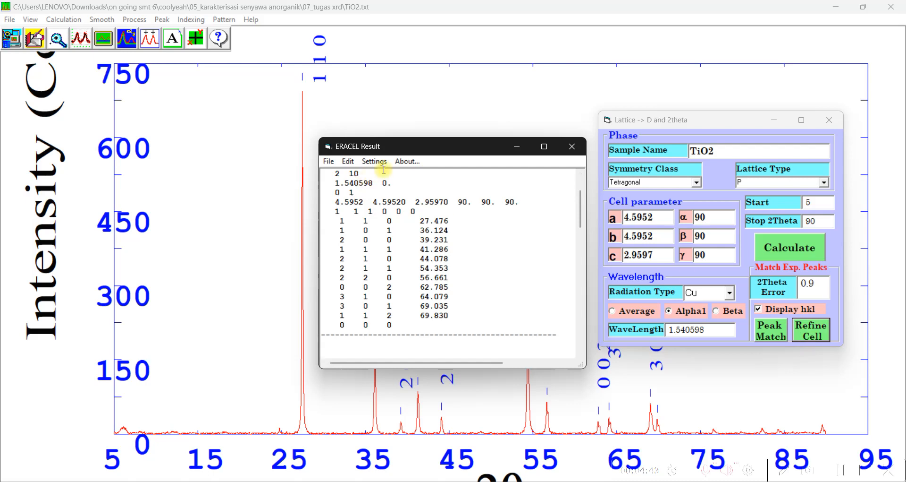
drag(583, 212, 577, 244)
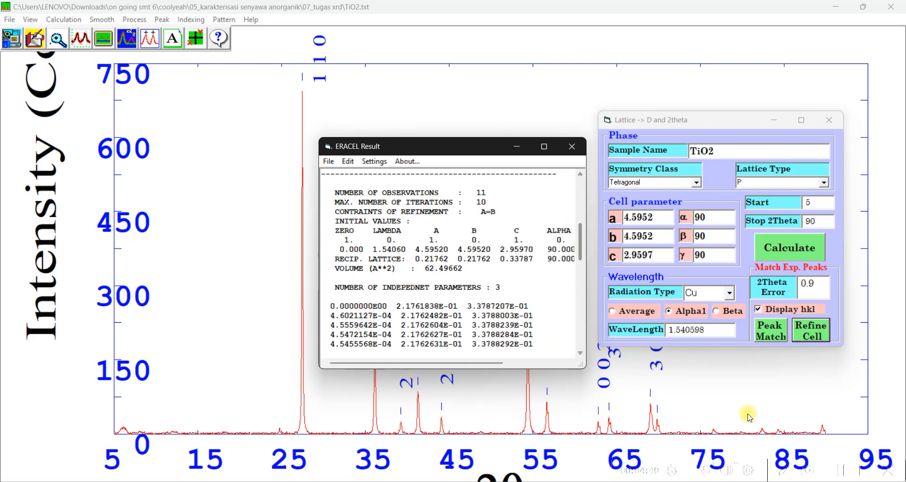
click(849, 476)
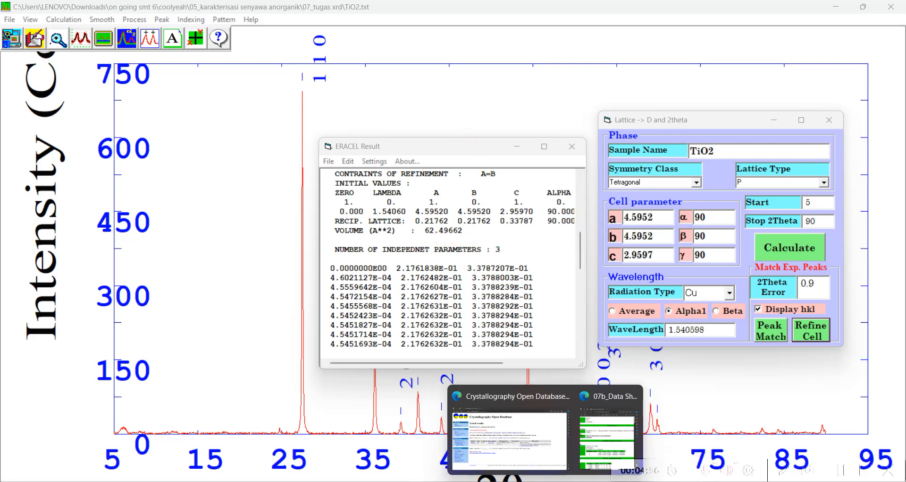
Step: Place the ERACEL result beside the COD search results, compare the cell parameters and volume, and minimize it
mouse_move(519, 481)
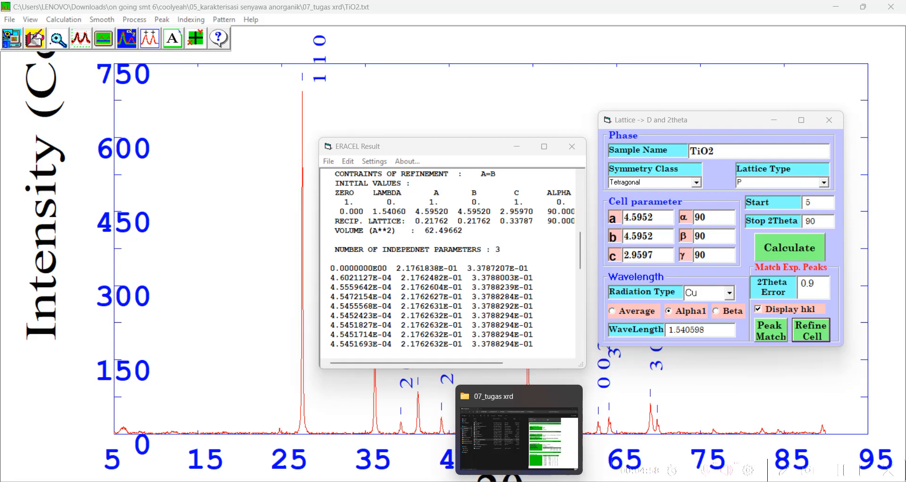
click(532, 435)
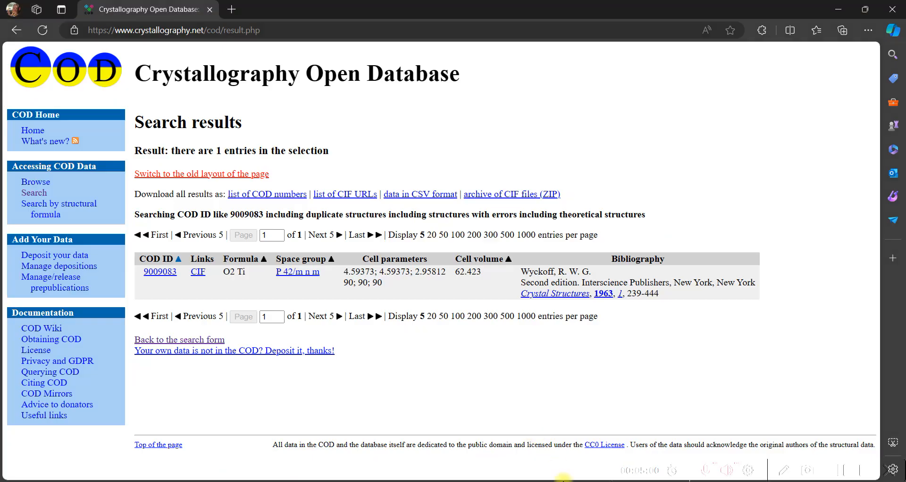
mouse_move(564, 479)
click(587, 427)
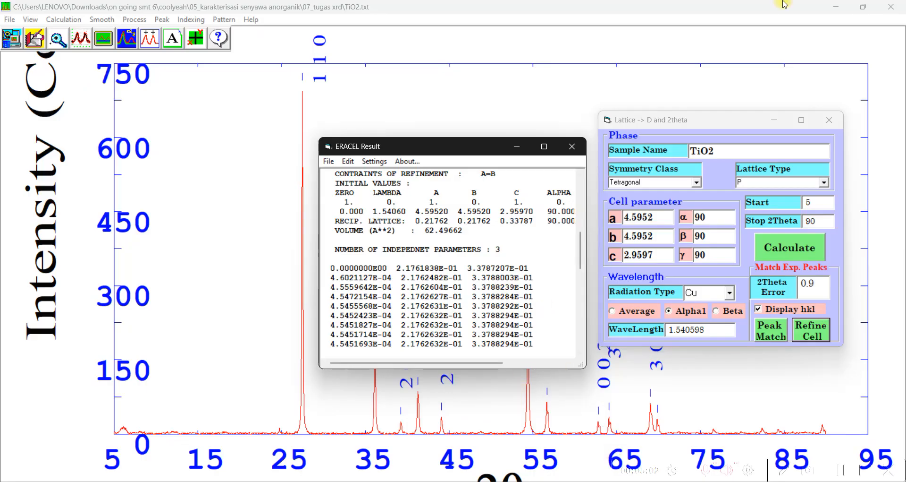
click(831, 7)
click(774, 120)
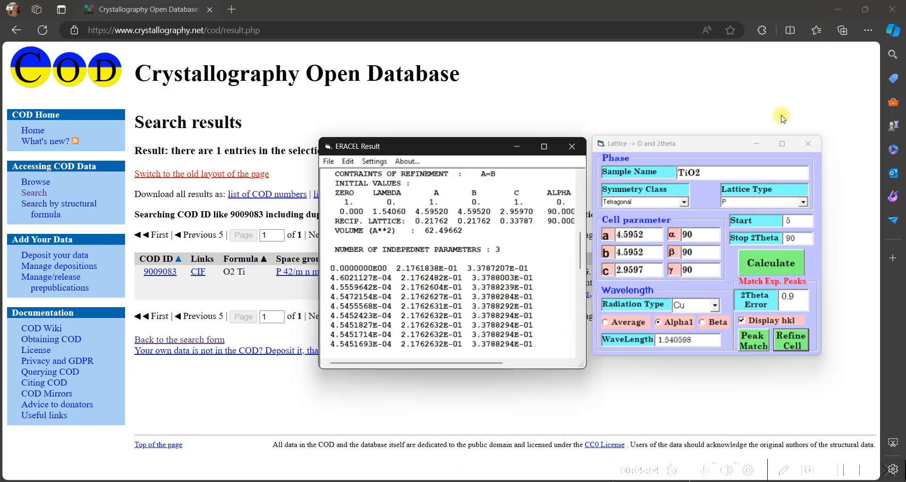
drag(448, 151, 702, 146)
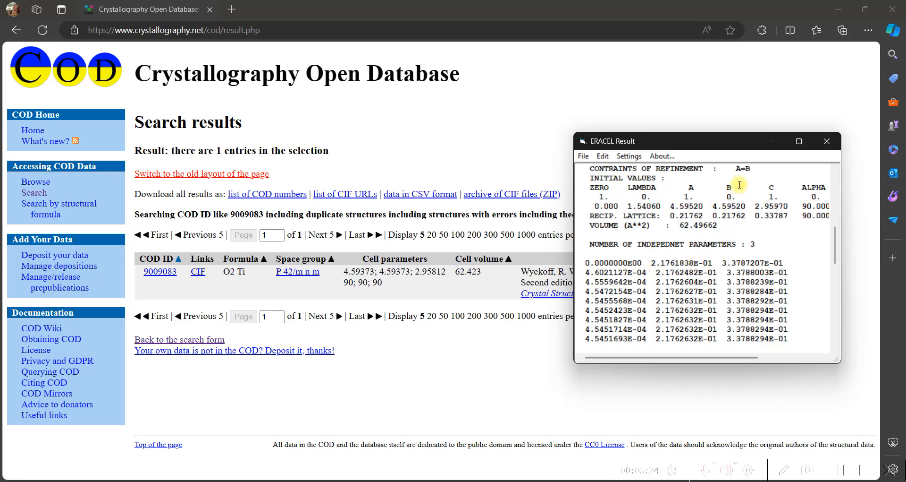
click(772, 141)
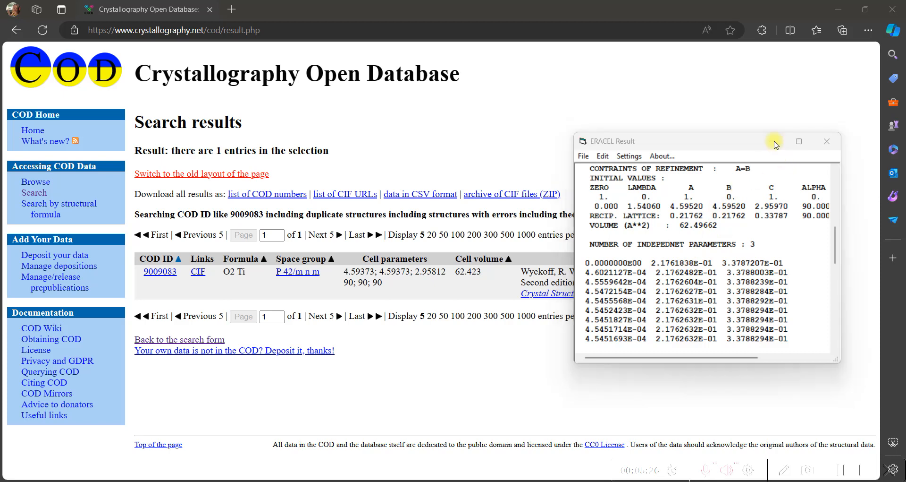
Step: Download the entry's CIF file and save it as 9009083 in the 07_tugas xrd folder
click(198, 278)
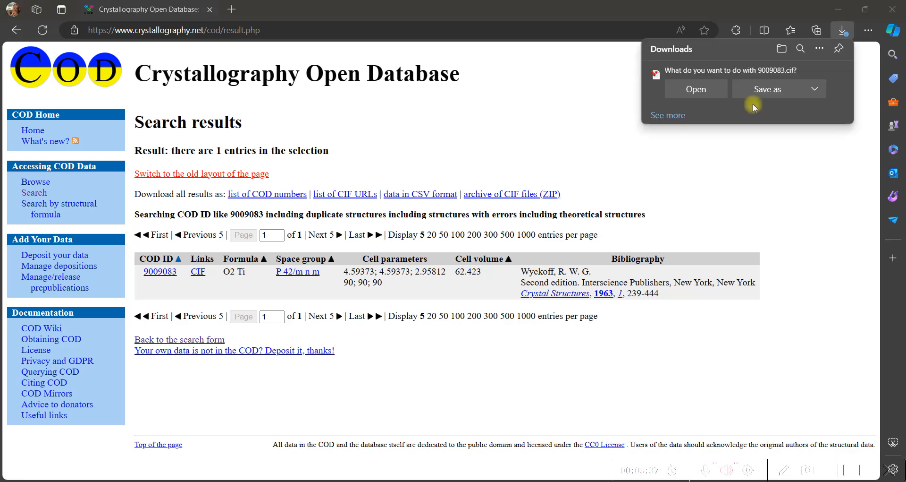
click(779, 93)
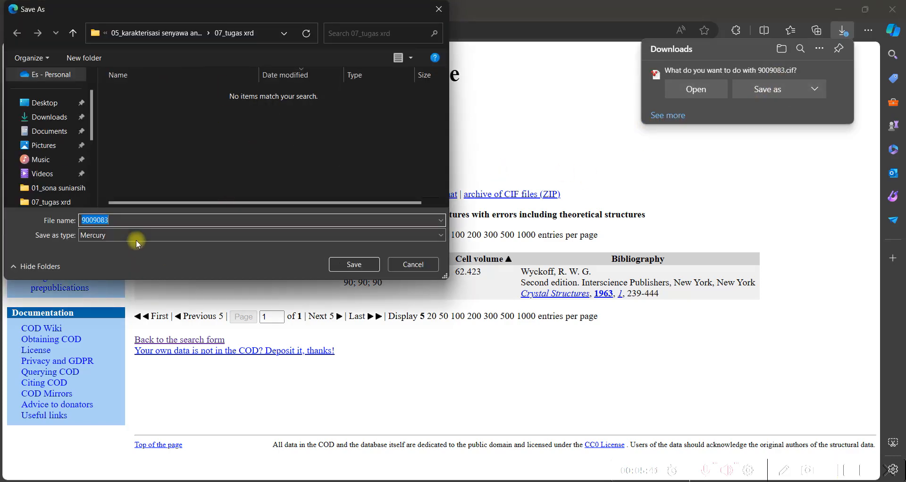
click(359, 263)
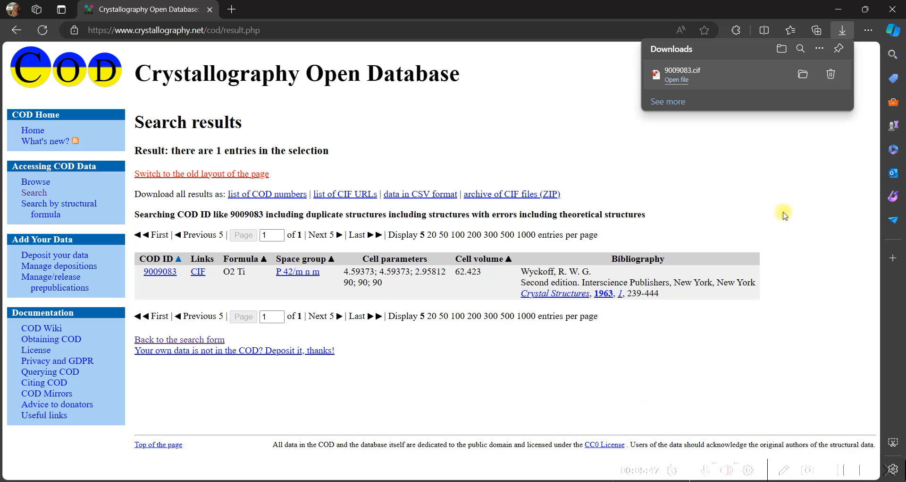
Step: Switch to Mercury and open the 9009083 structure file from the 07_tugas xrd folder
mouse_move(519, 479)
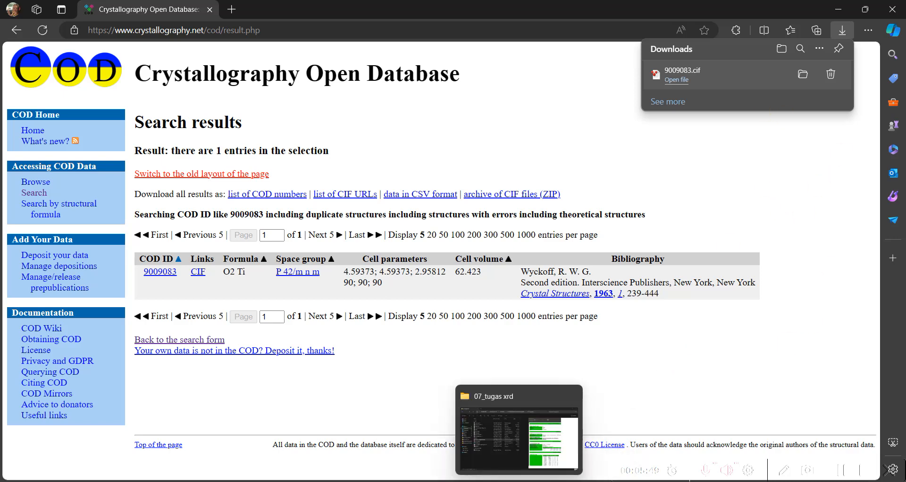
click(486, 478)
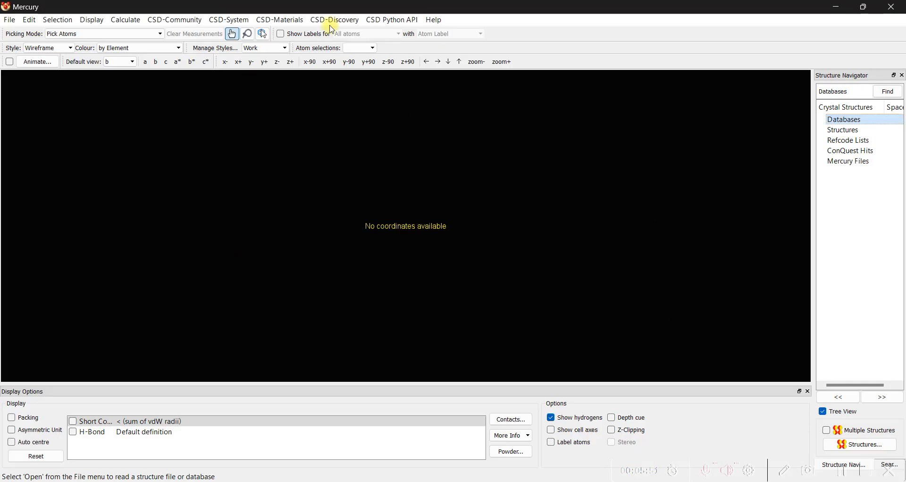
click(12, 22)
click(33, 32)
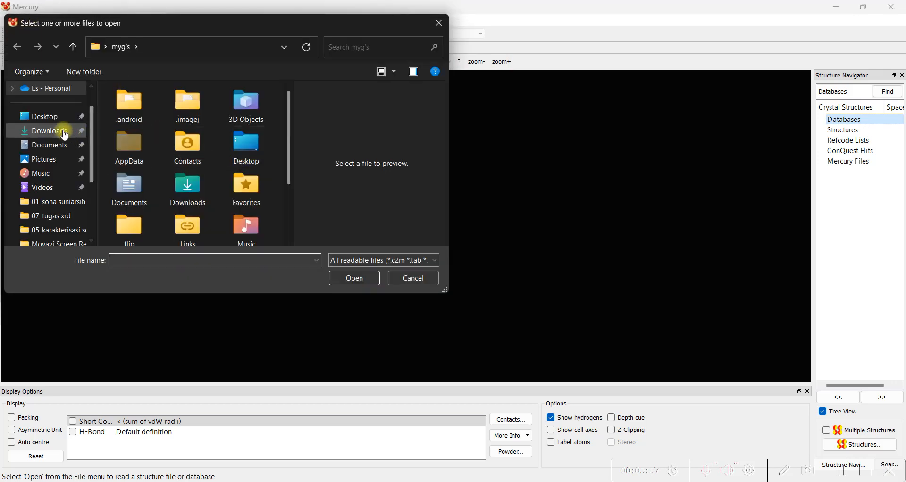
click(64, 135)
double_click(142, 123)
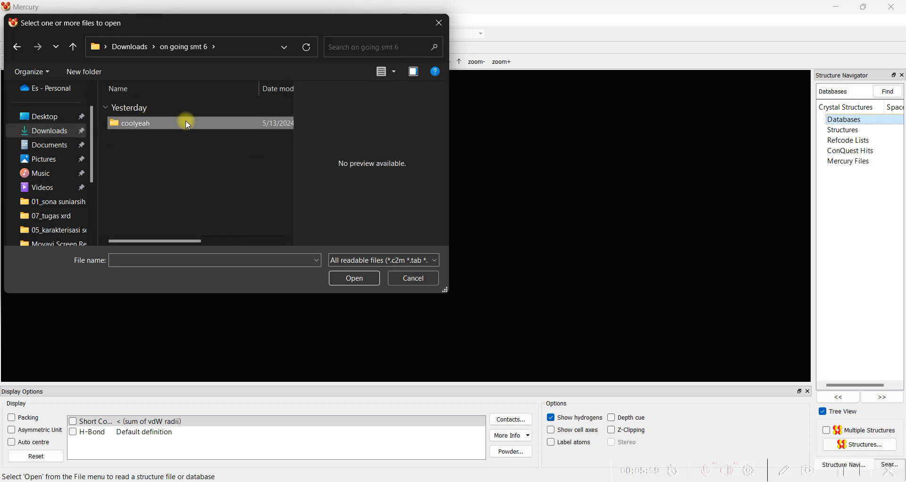
double_click(188, 124)
double_click(168, 121)
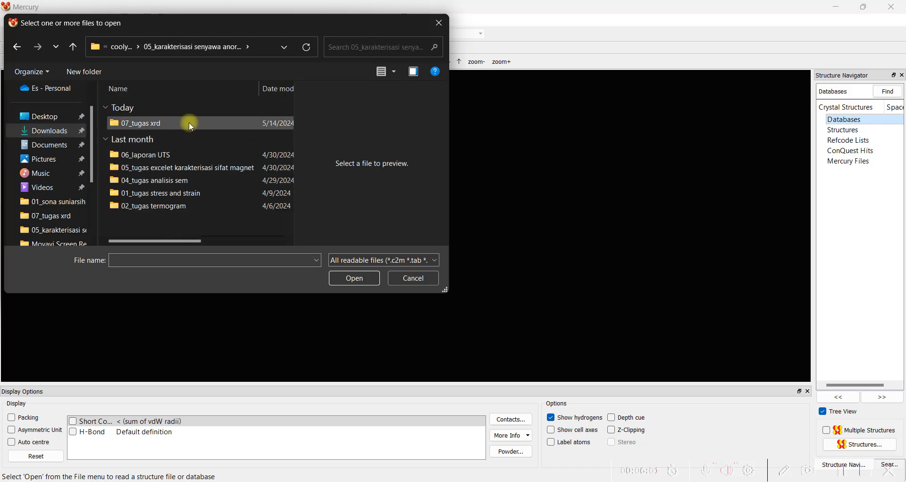
double_click(188, 122)
click(174, 124)
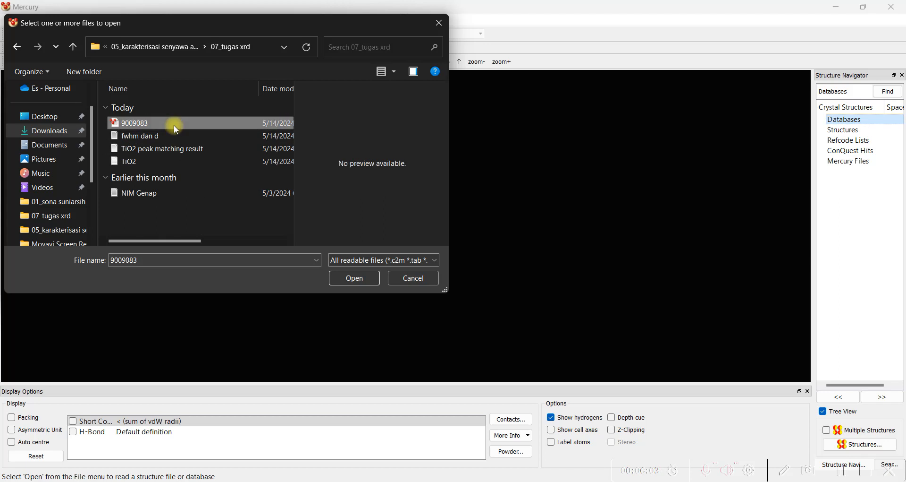
click(354, 278)
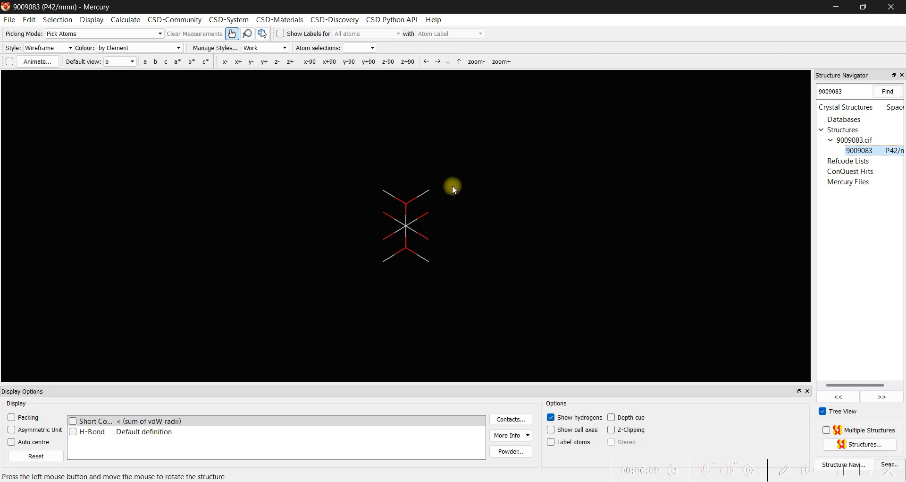
Step: Display the structure in the Capped Sticks style and the Ball and Stick style, rotating it to inspect each
drag(405, 209, 412, 265)
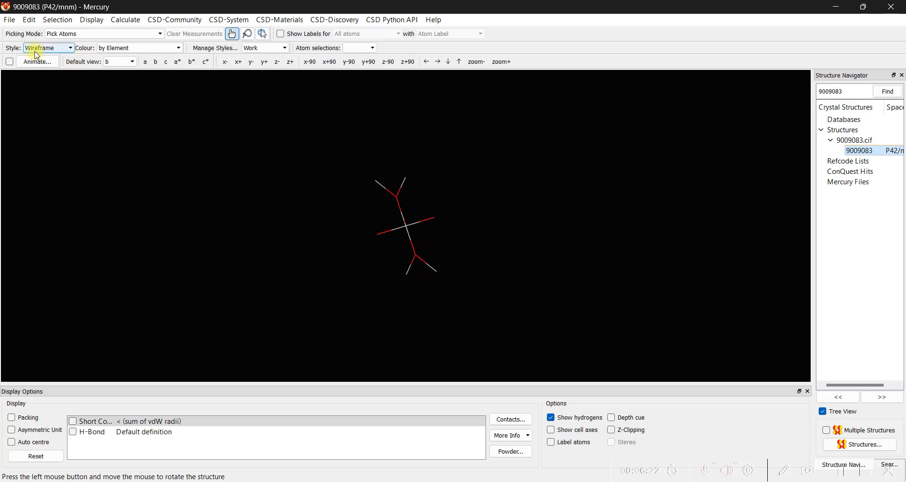
click(67, 49)
click(67, 66)
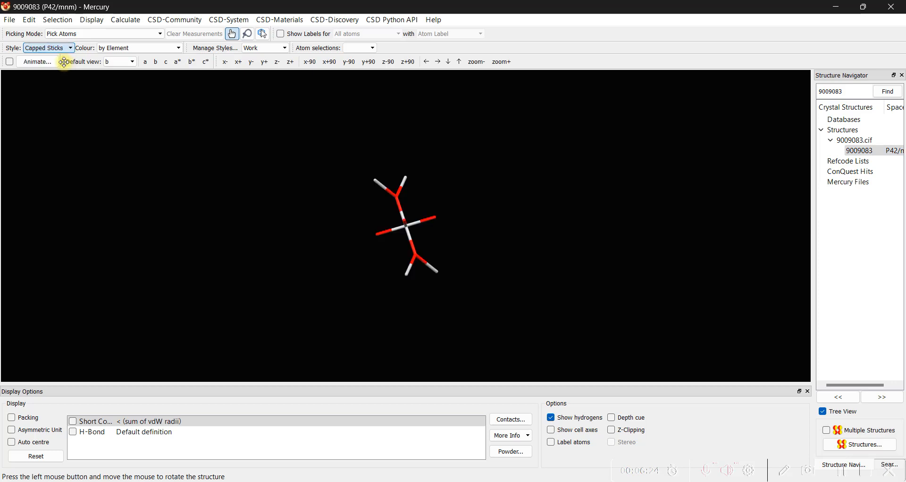
drag(373, 216, 251, 240)
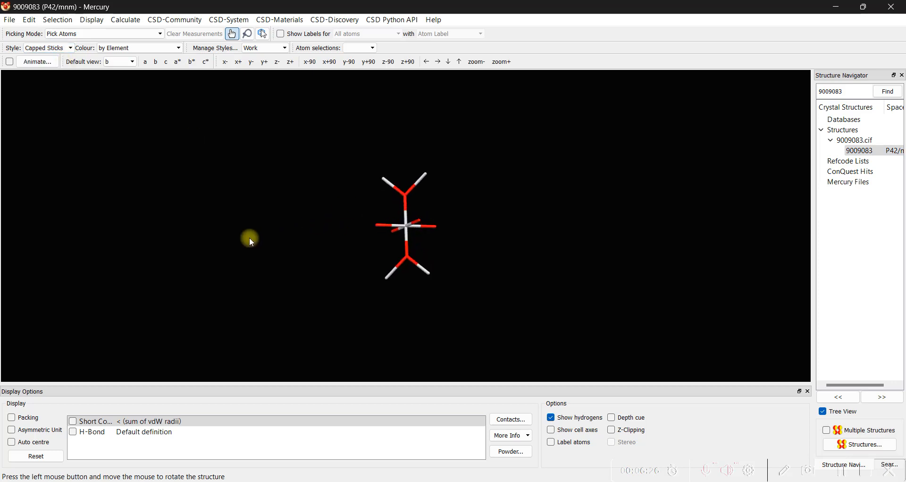
click(68, 48)
click(62, 73)
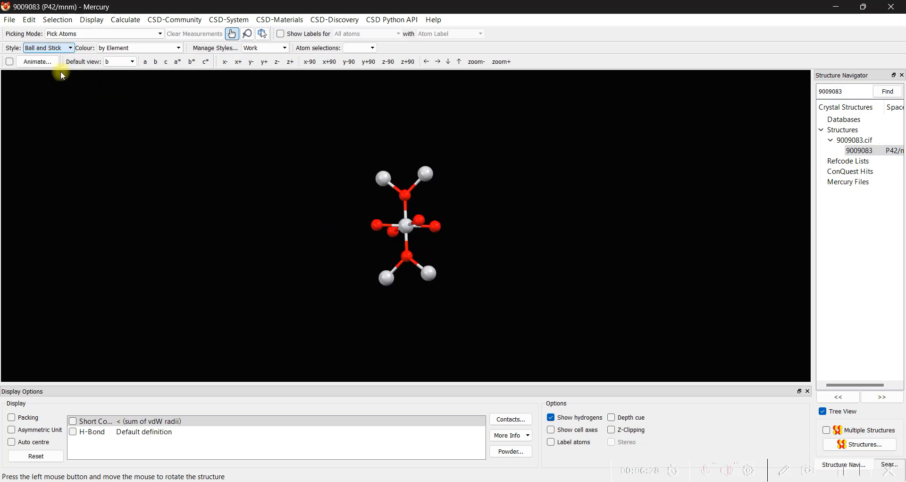
drag(503, 255, 210, 313)
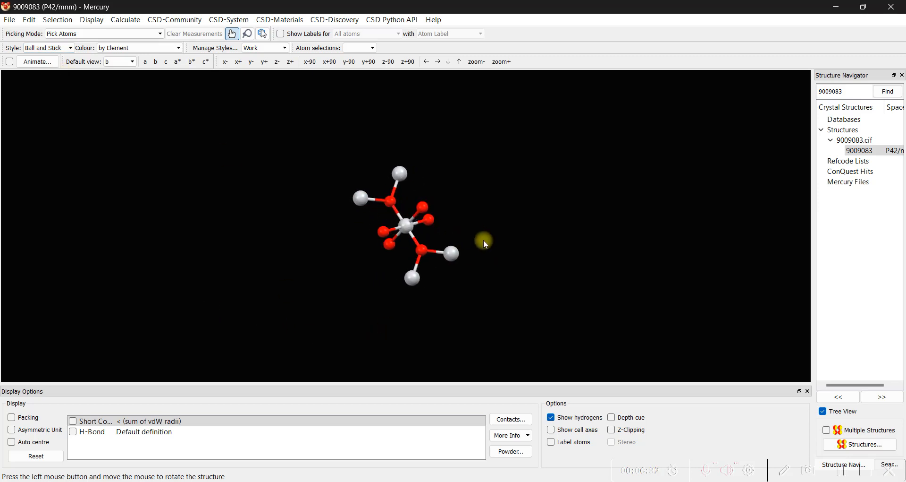
drag(485, 242, 416, 337)
Step: Display the structure in the Spacefill style and the Ellipsoid style, rotating it to inspect each
click(47, 48)
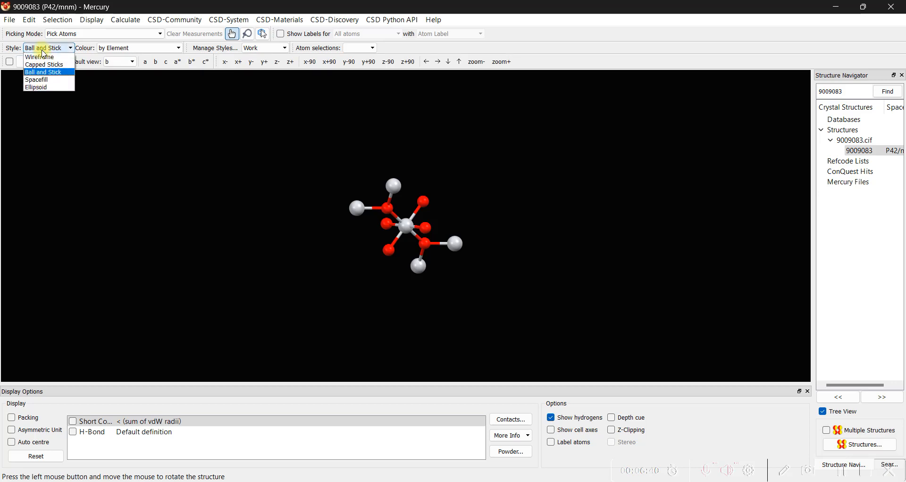
click(64, 80)
drag(469, 279, 377, 269)
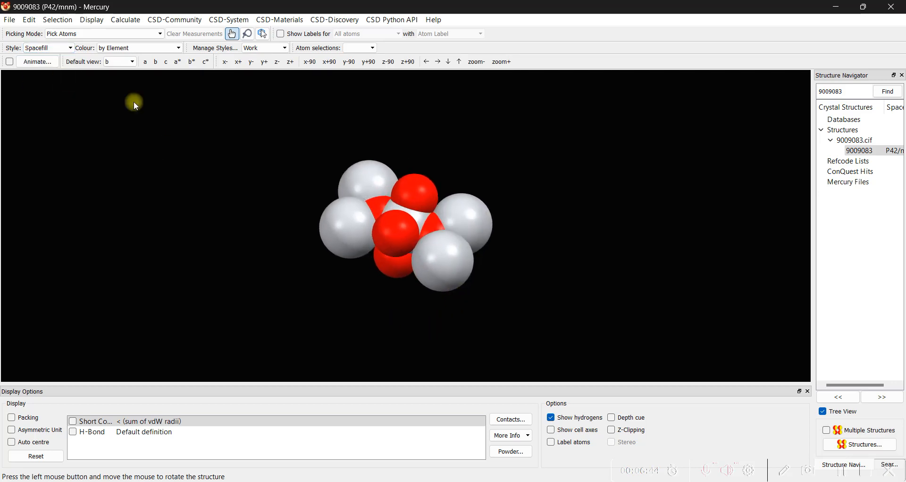
click(60, 48)
click(56, 88)
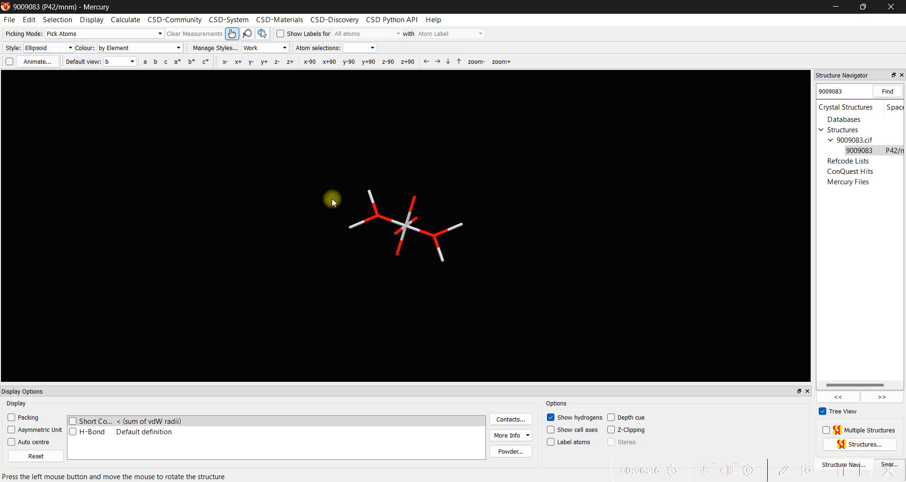
drag(332, 198, 321, 286)
Step: Return the structure to the Ball and Stick style, keep the colouring by element, and rotate it to inspect the atoms
click(70, 47)
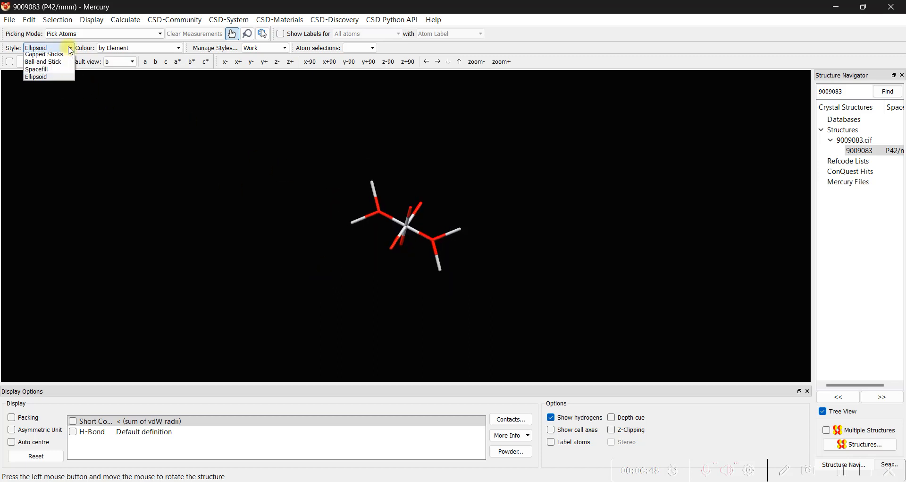
click(67, 75)
drag(556, 213, 486, 288)
click(177, 48)
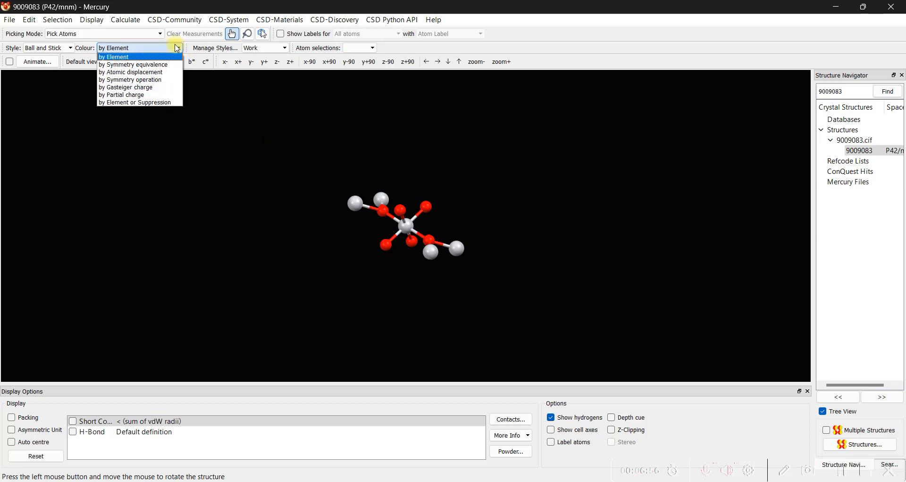
click(168, 49)
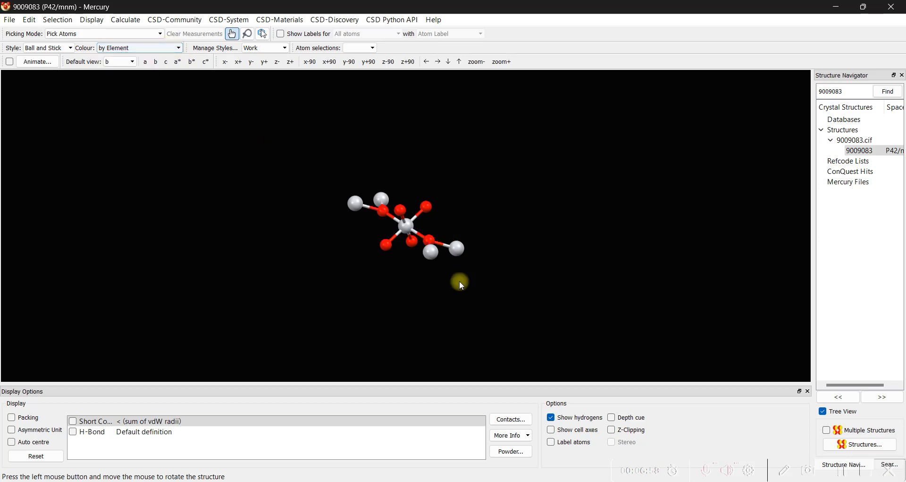
drag(459, 281, 414, 327)
drag(418, 175, 544, 181)
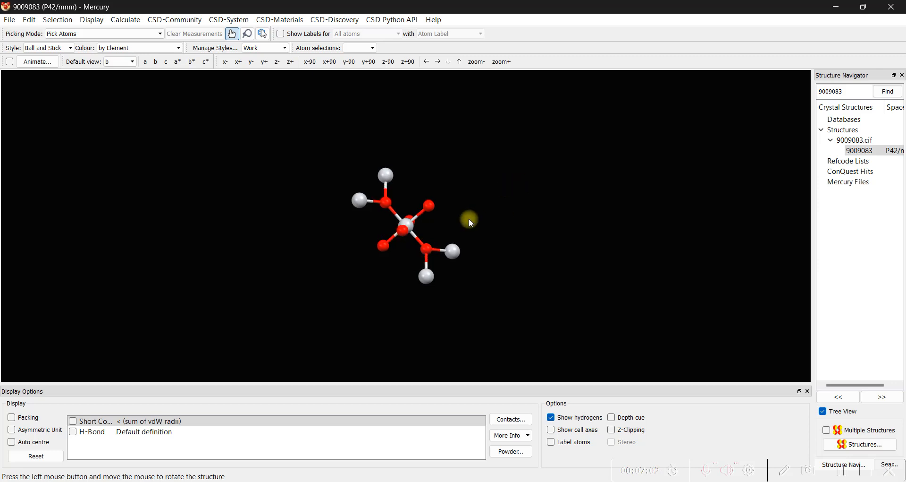
drag(476, 221, 473, 302)
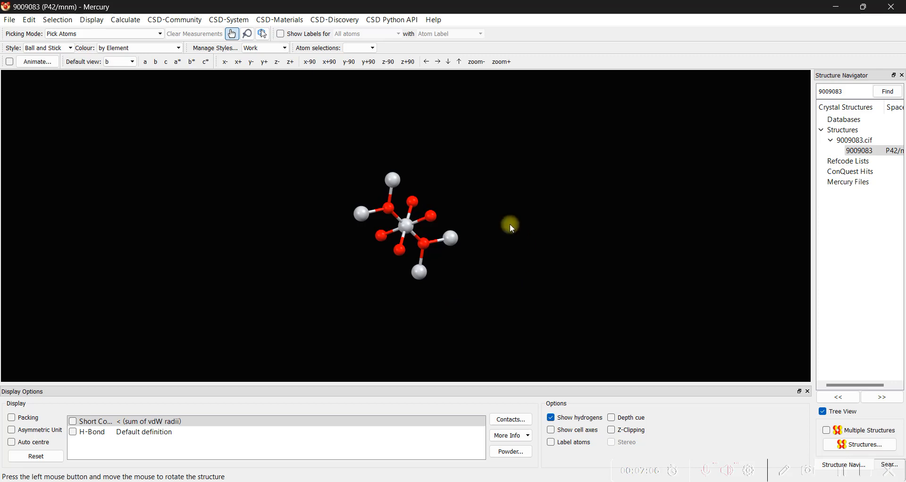
drag(453, 200, 488, 178)
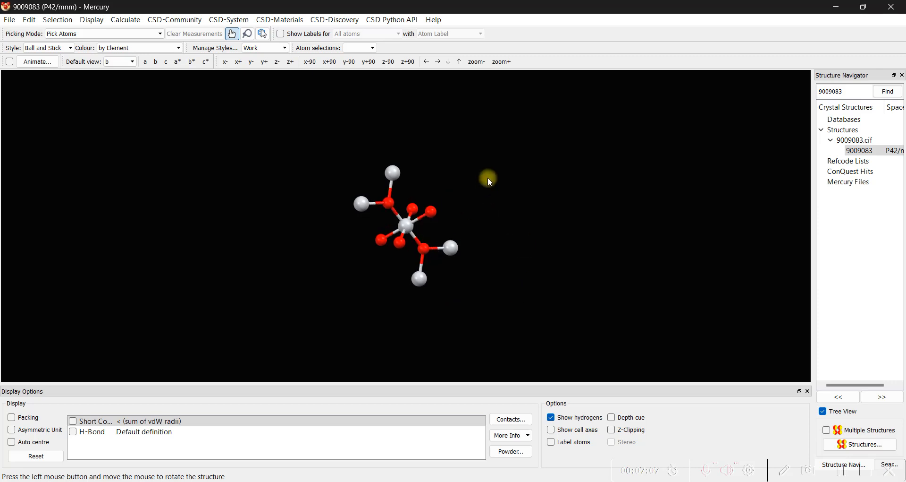
Step: Preview the structure in the Publication and Presentation display presets, rotating it in each
click(286, 49)
click(278, 65)
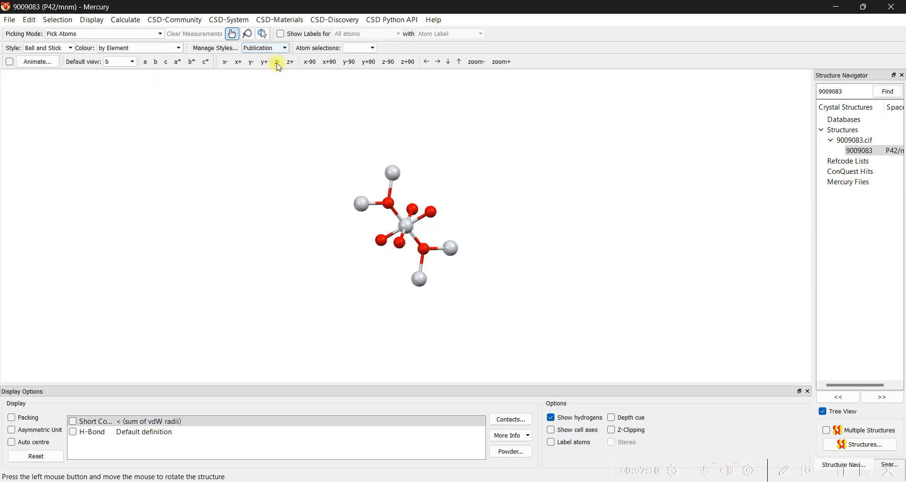
drag(425, 223, 324, 98)
click(287, 55)
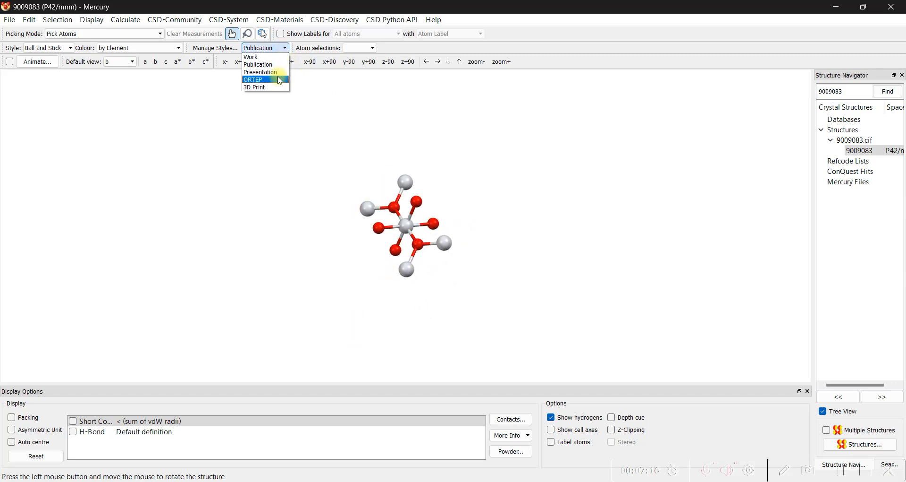
click(277, 67)
drag(471, 245, 518, 197)
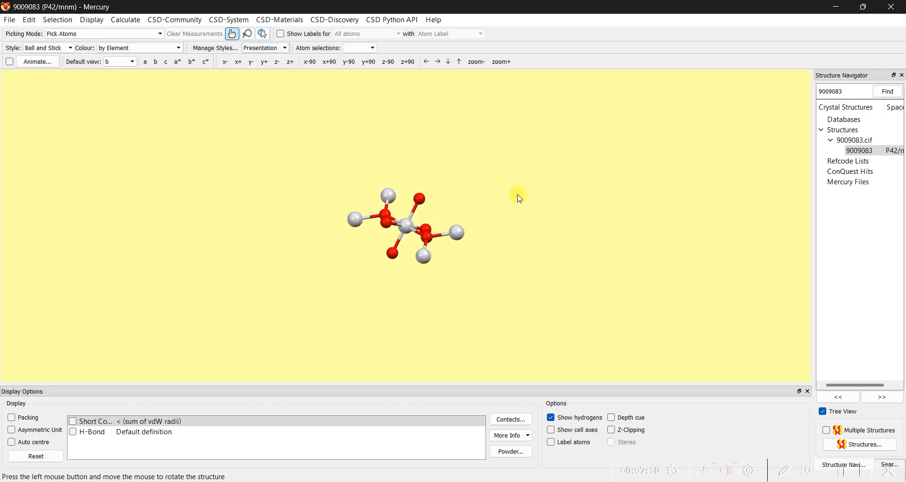
Step: Preview the structure in the ORTEP display preset and restore the Work preset
click(278, 49)
click(271, 84)
drag(461, 234, 463, 284)
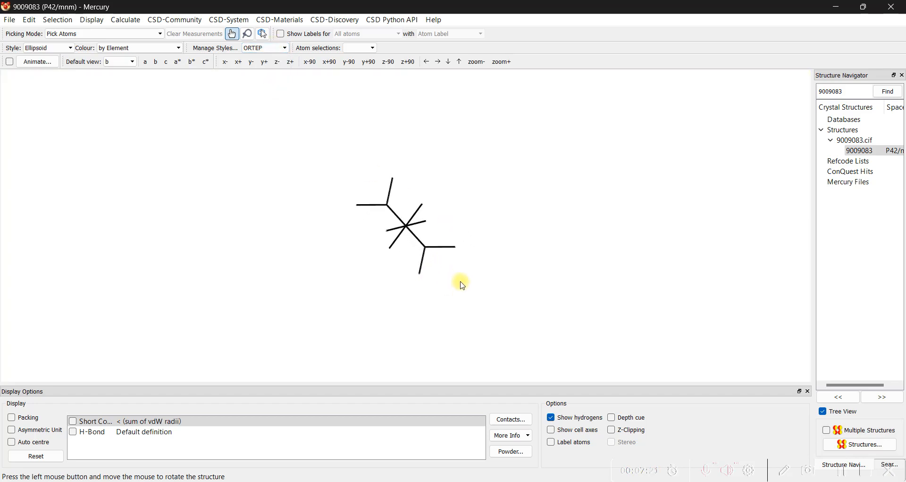
click(278, 49)
click(283, 57)
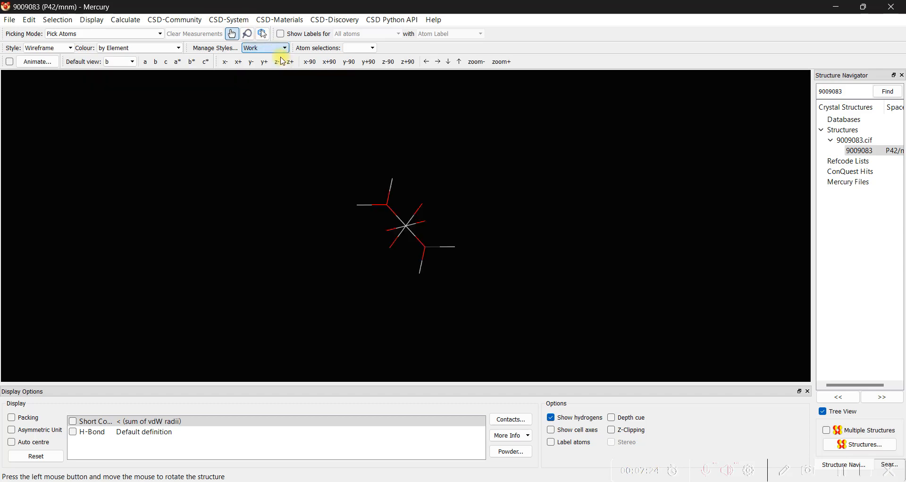
click(282, 51)
click(281, 57)
Step: Set the structure's display style to Ball and Stick and rotate it to inspect the atoms
click(69, 46)
click(59, 70)
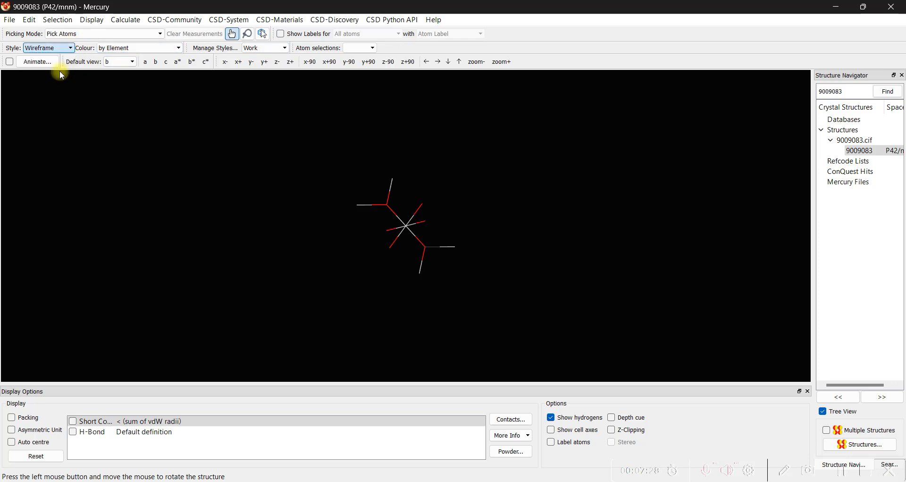
drag(493, 210, 467, 332)
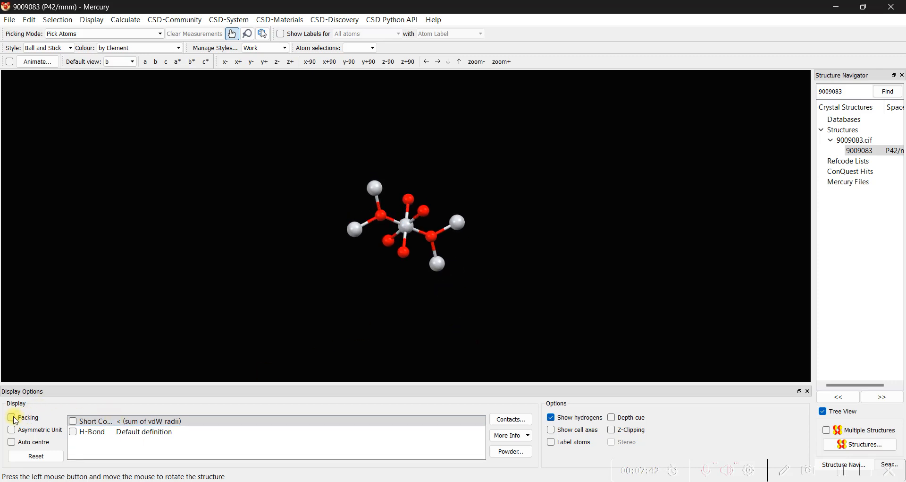
Step: Turn on packing for the structure and rotate it to look through the unit cell
click(16, 420)
drag(366, 336, 406, 323)
drag(546, 228, 504, 250)
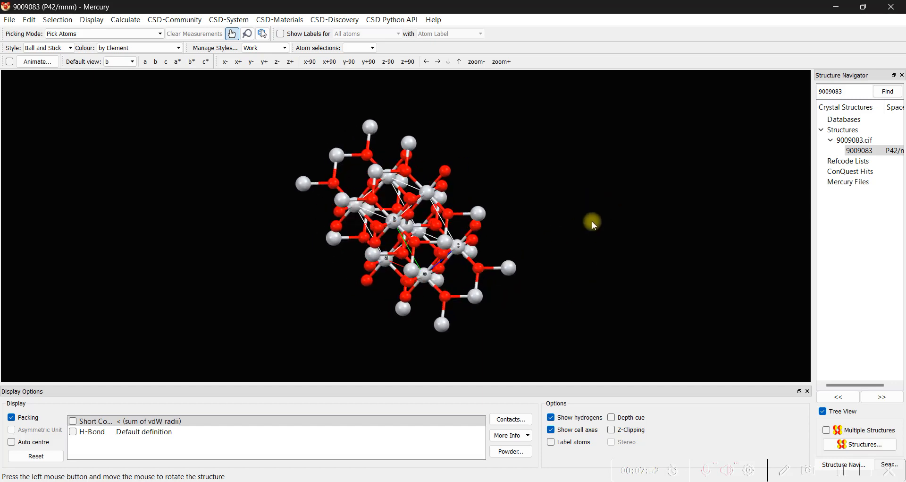
drag(592, 222, 610, 278)
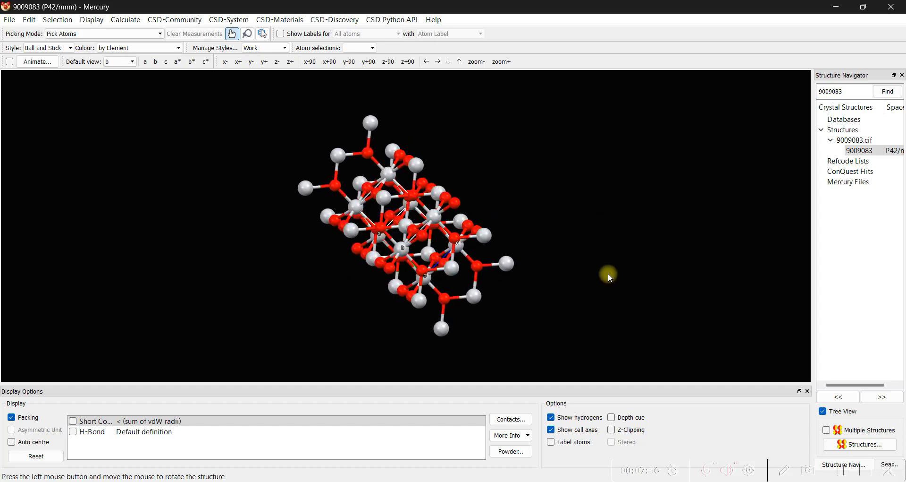
drag(529, 257, 581, 239)
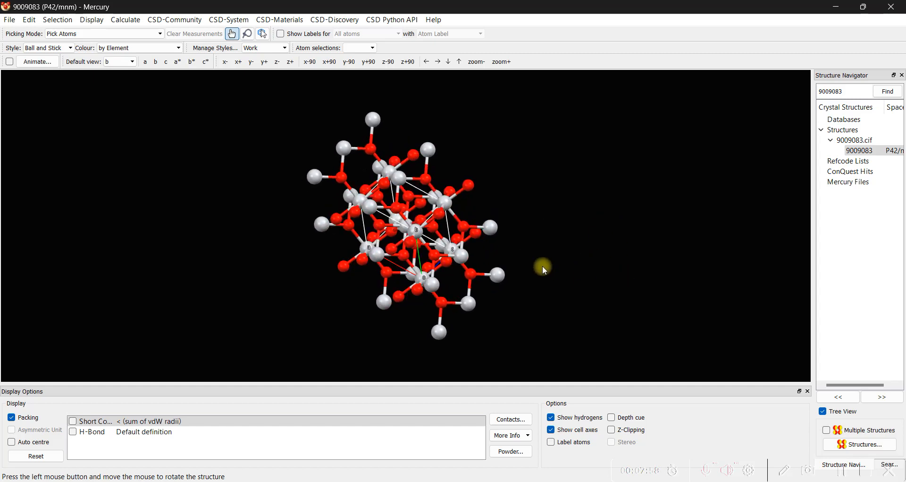
drag(543, 265, 449, 242)
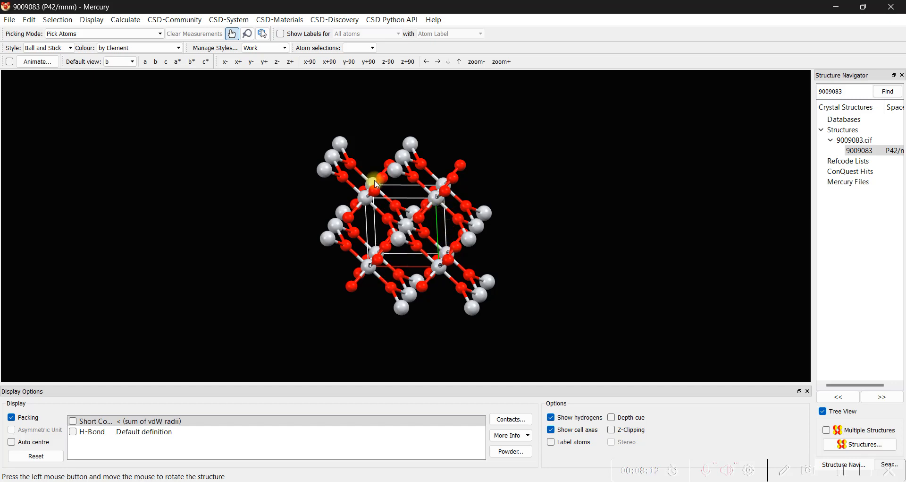
Step: View the packed structure along the a, b and c axes in turn, and rotate it to an oblique angle
click(145, 66)
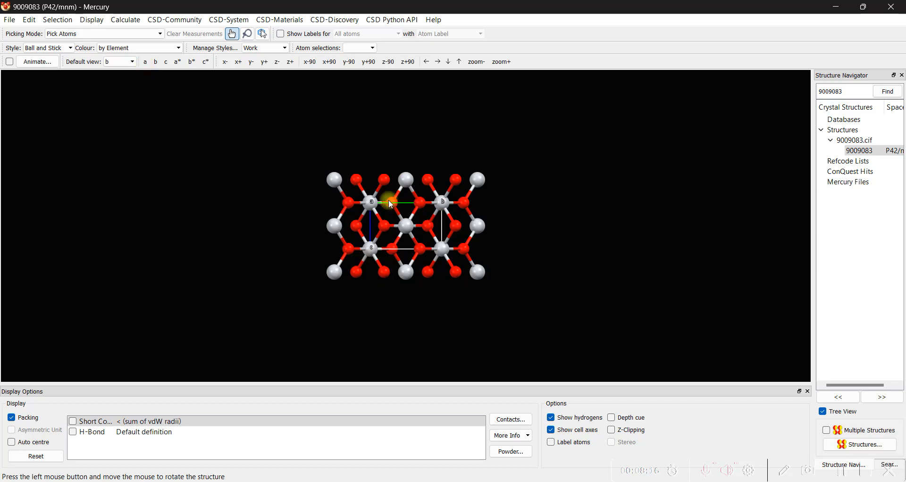
click(157, 63)
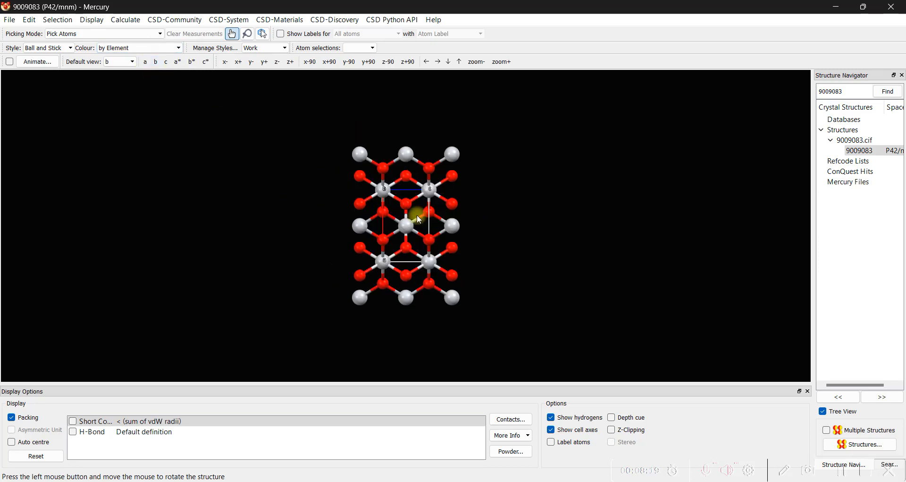
click(166, 62)
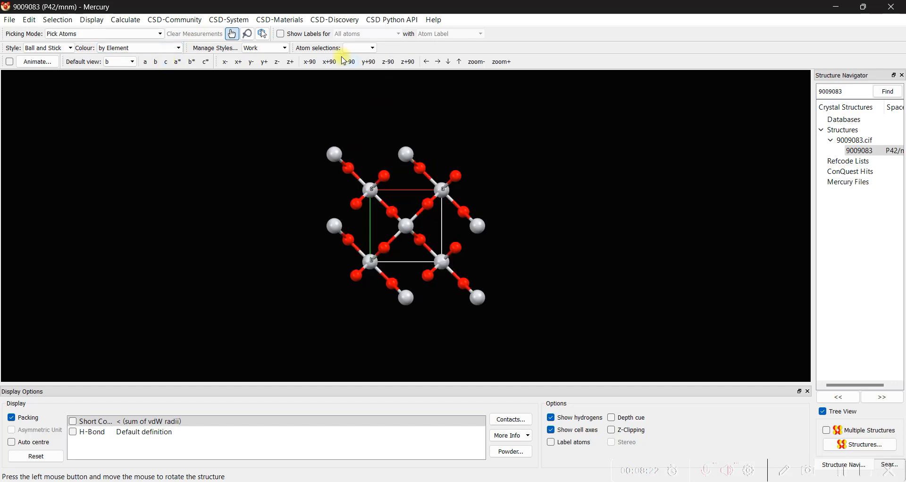
click(839, 471)
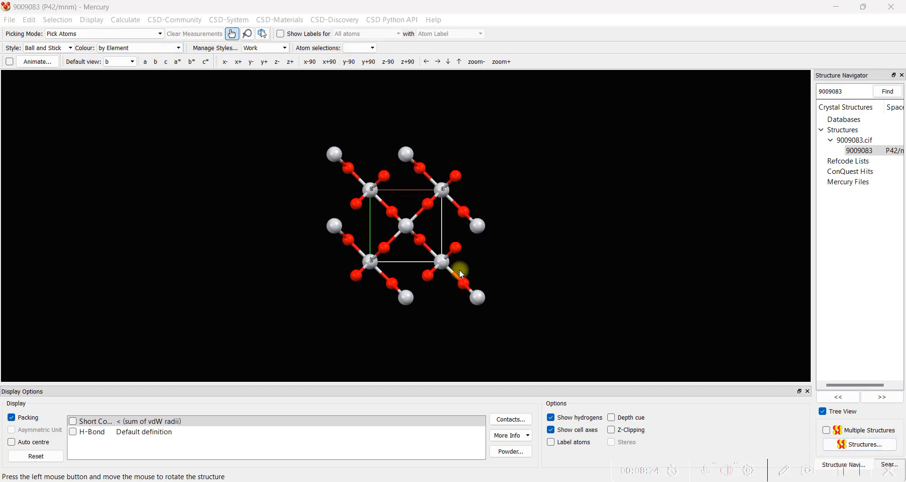
drag(462, 274, 512, 249)
Step: Preview the Publication display preset, apply the Presentation preset, and rotate the packed structure to show the unit cell in perspective
click(274, 50)
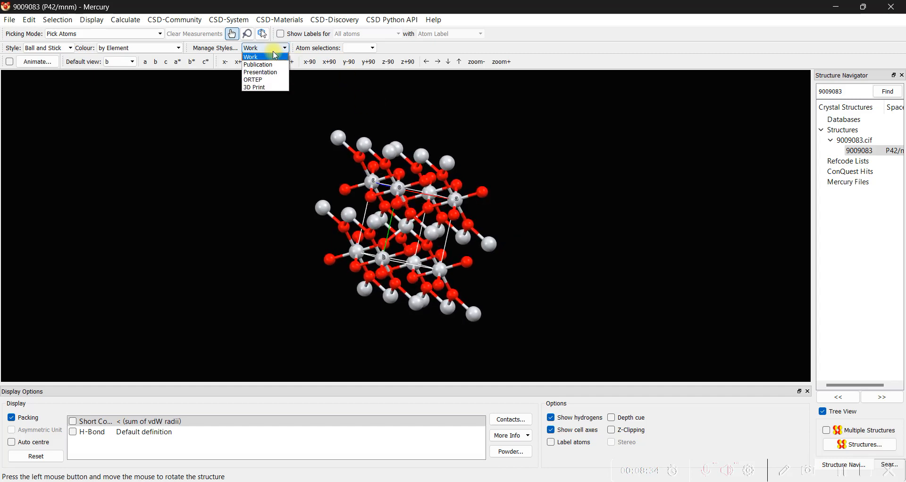
click(272, 65)
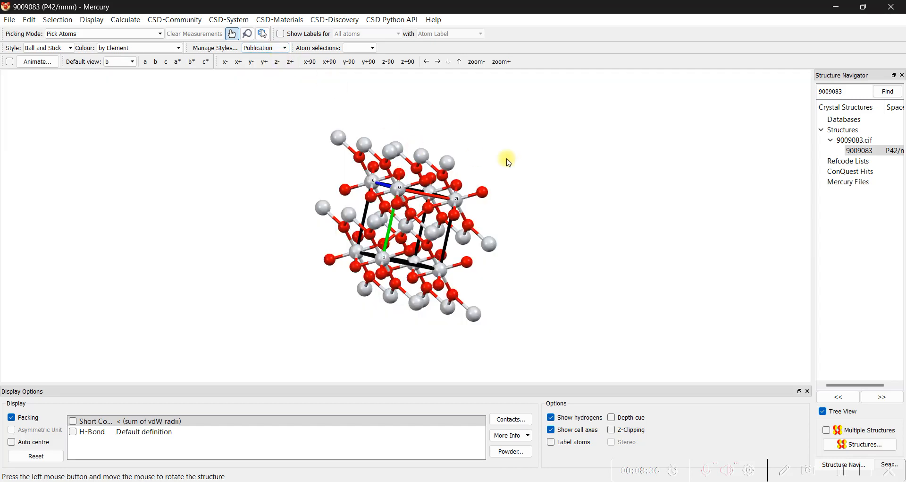
click(271, 48)
click(274, 77)
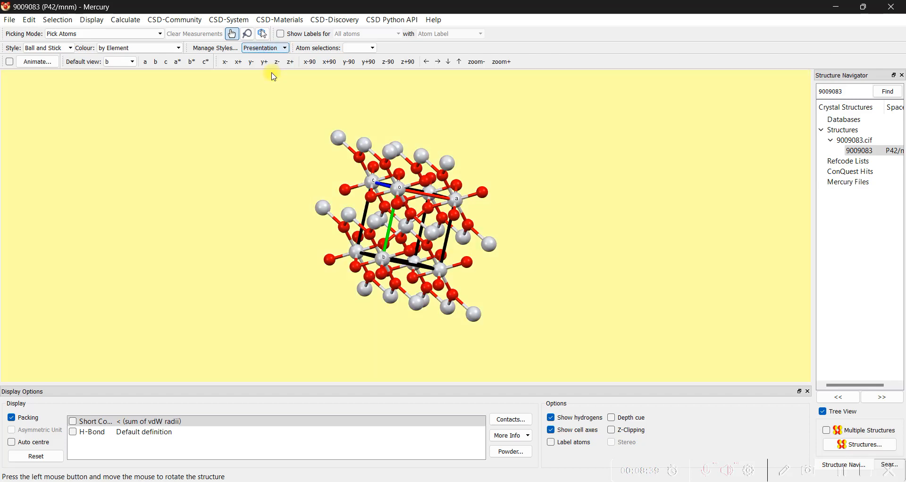
drag(522, 194, 443, 218)
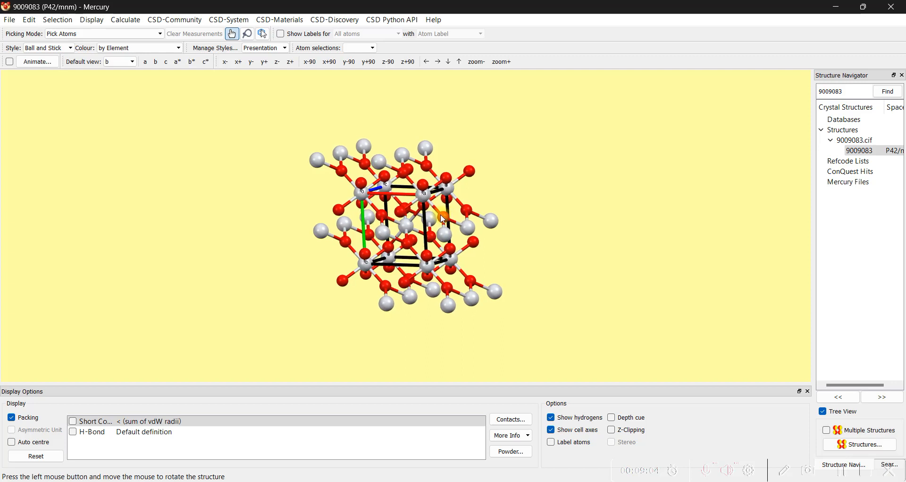
drag(528, 216, 527, 209)
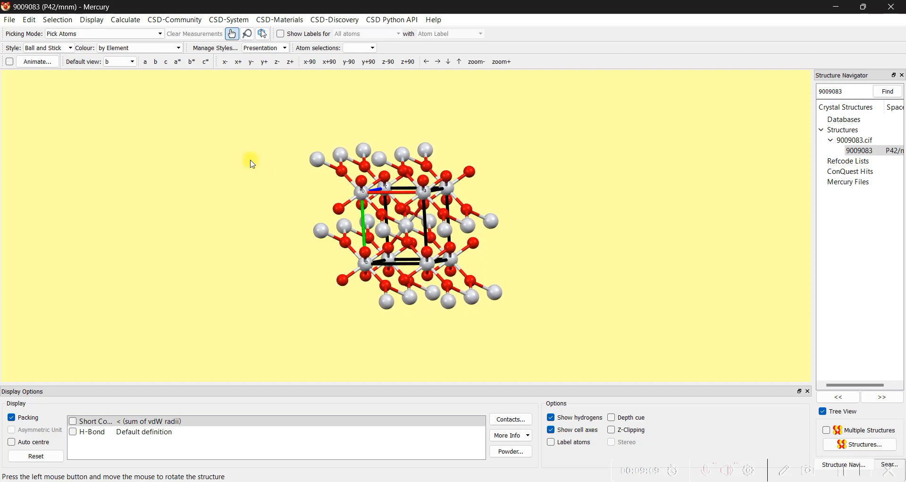
Step: Save the view as a PNG image named Struktur TiO2 Rutile in 07_tugas xrd, at current window size with transparent background
click(9, 20)
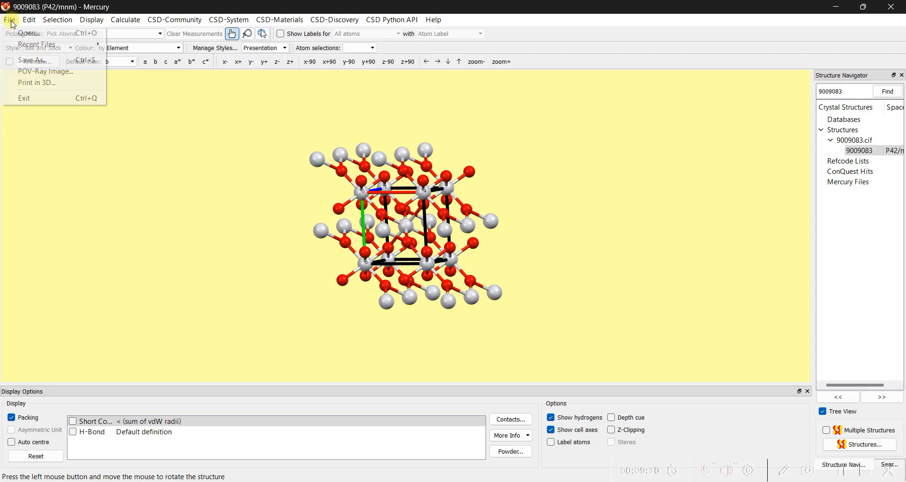
click(33, 60)
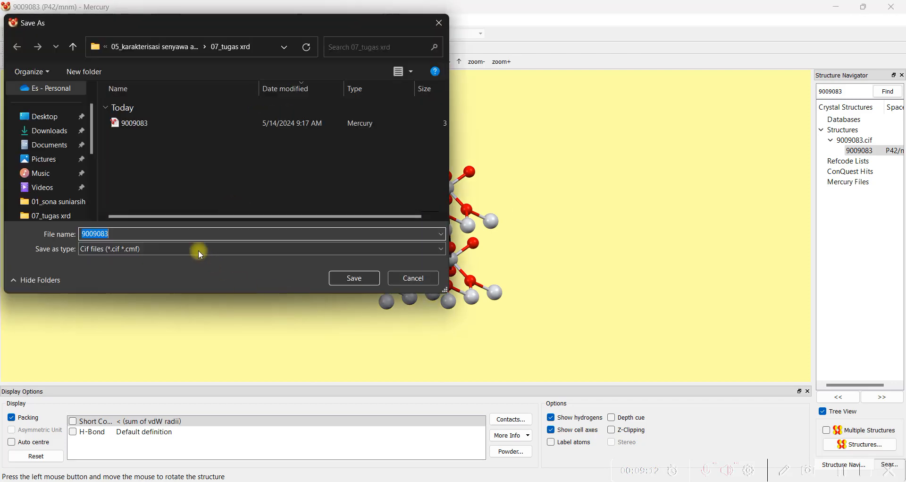
click(196, 247)
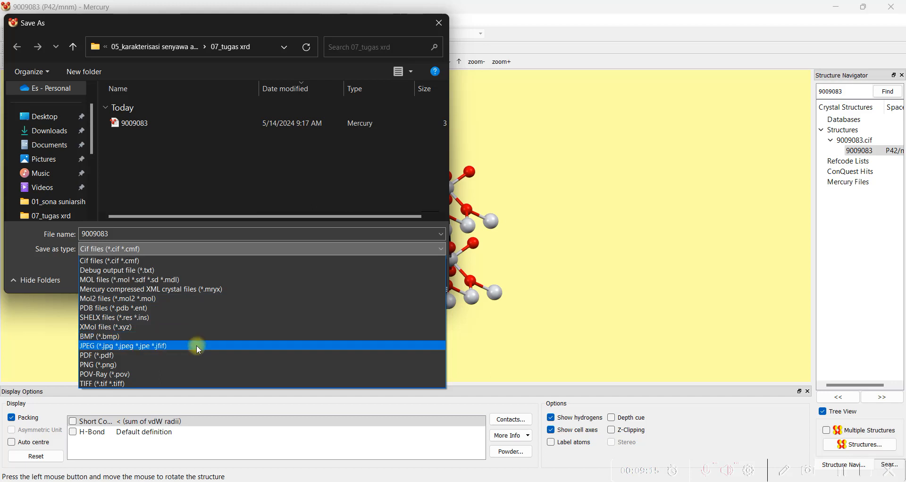
click(125, 366)
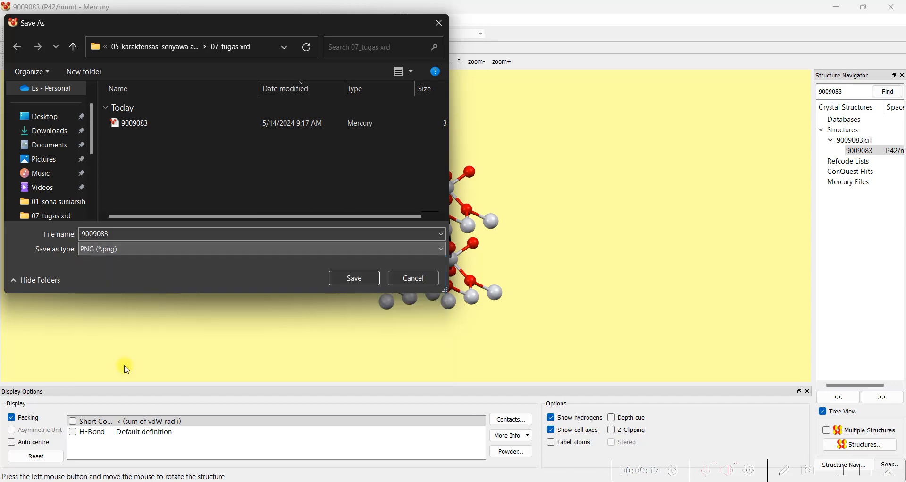
click(256, 234)
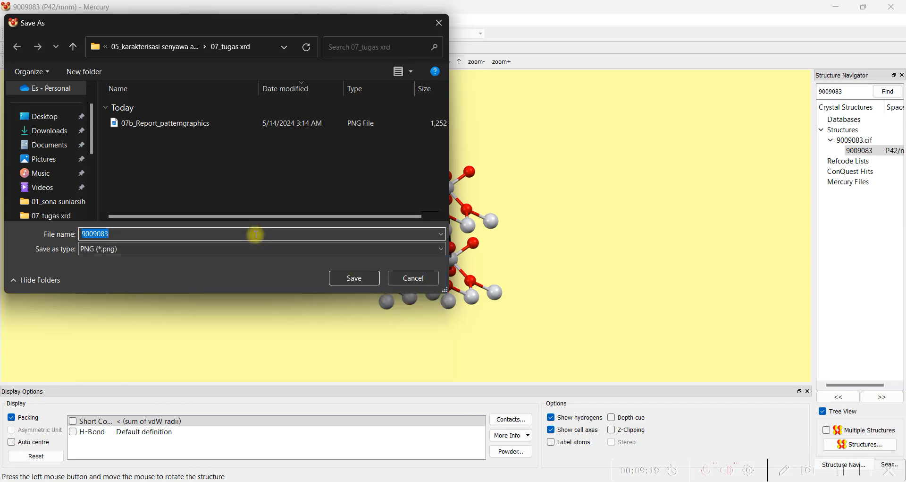
text(Struktur)
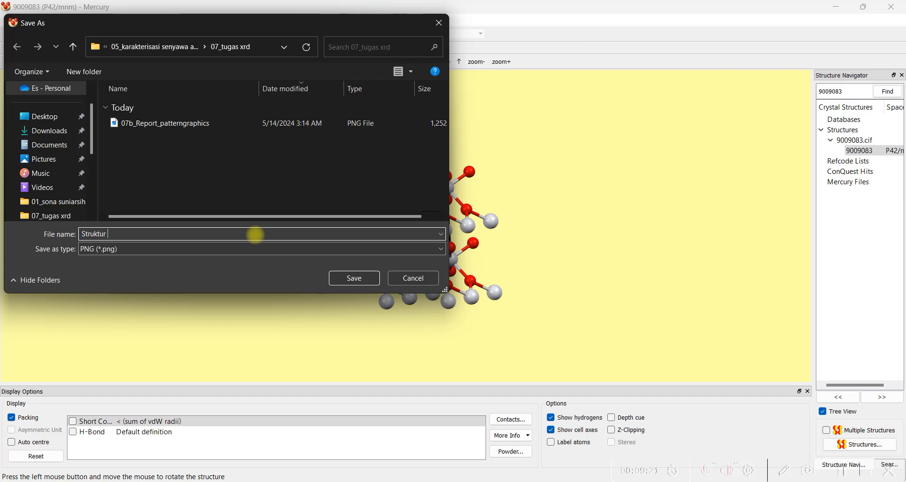
text( TiO2 Rutile)
key(Return)
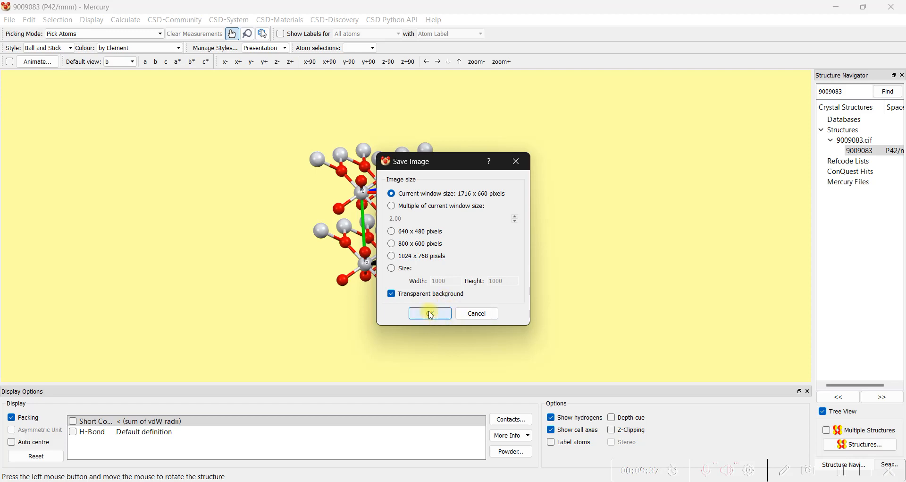
click(431, 314)
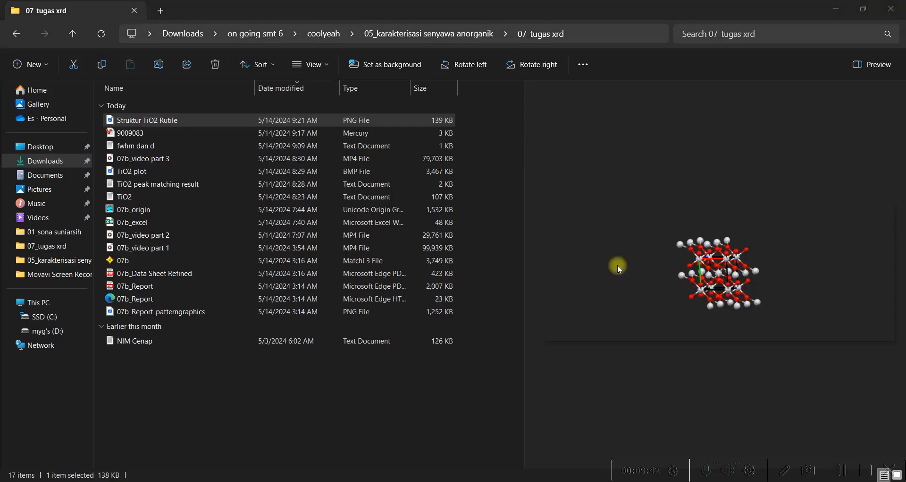
Step: Open the Struktur TiO2 Rutile image from the 07_tugas xrd folder in File Explorer and inspect the atoms and cell axes up close
double_click(412, 121)
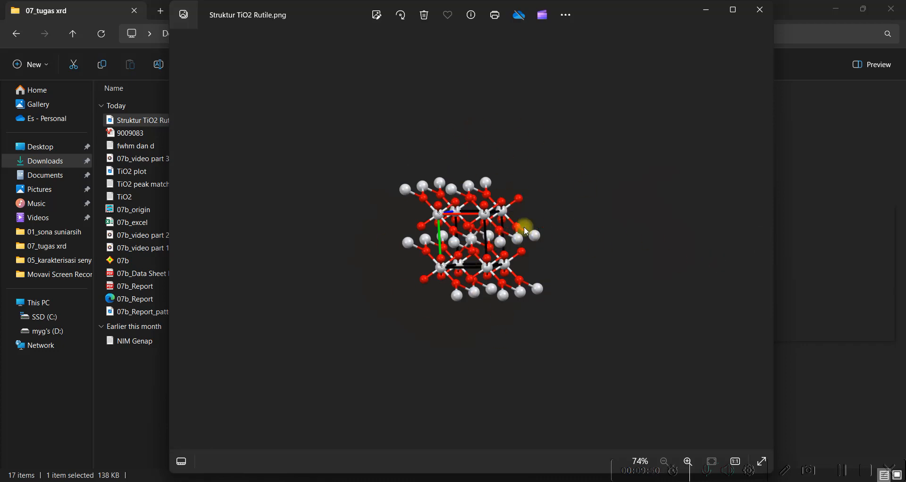
scroll(471, 215, up, 5)
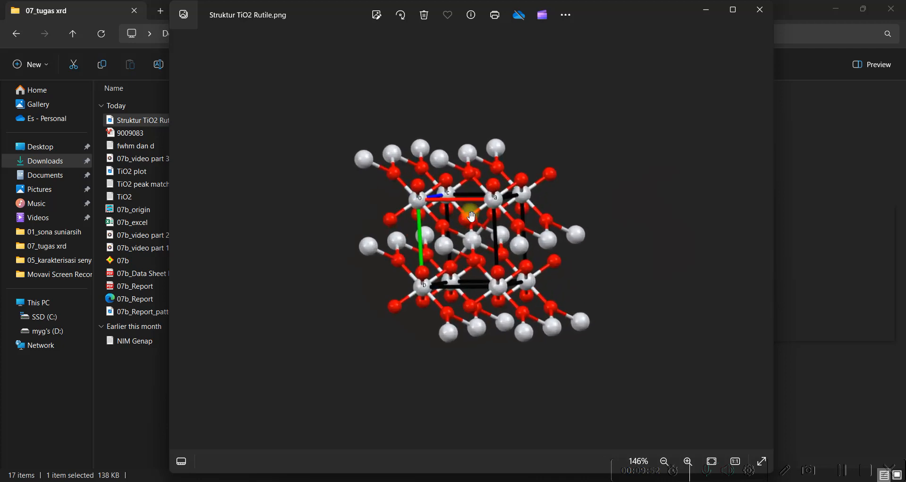
scroll(471, 215, up, 1)
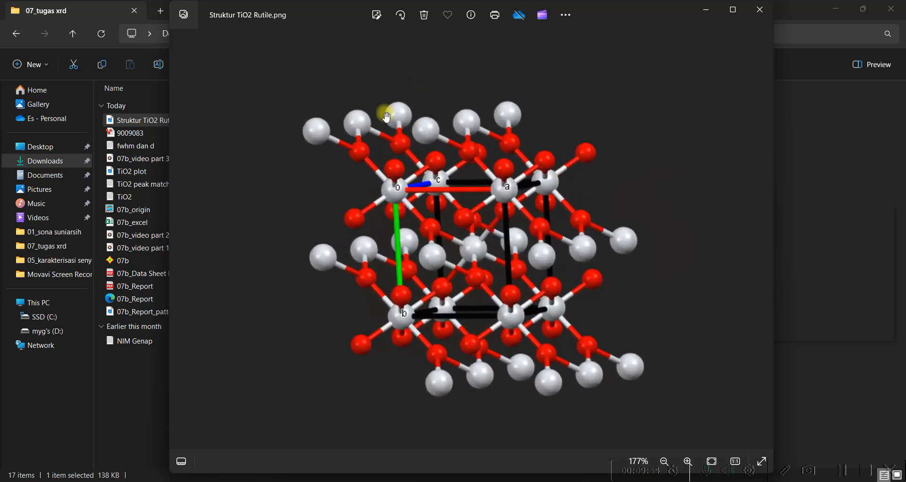